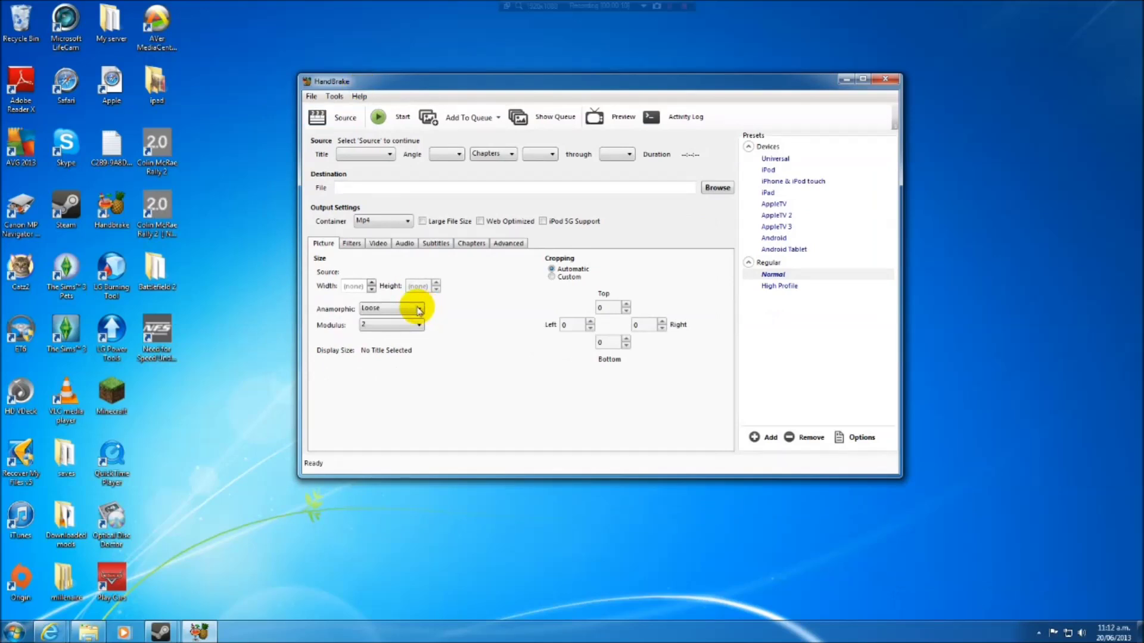
Open the saves folder from the desktop and arrange its window beside the HandBrake window
drag(460, 84, 466, 40)
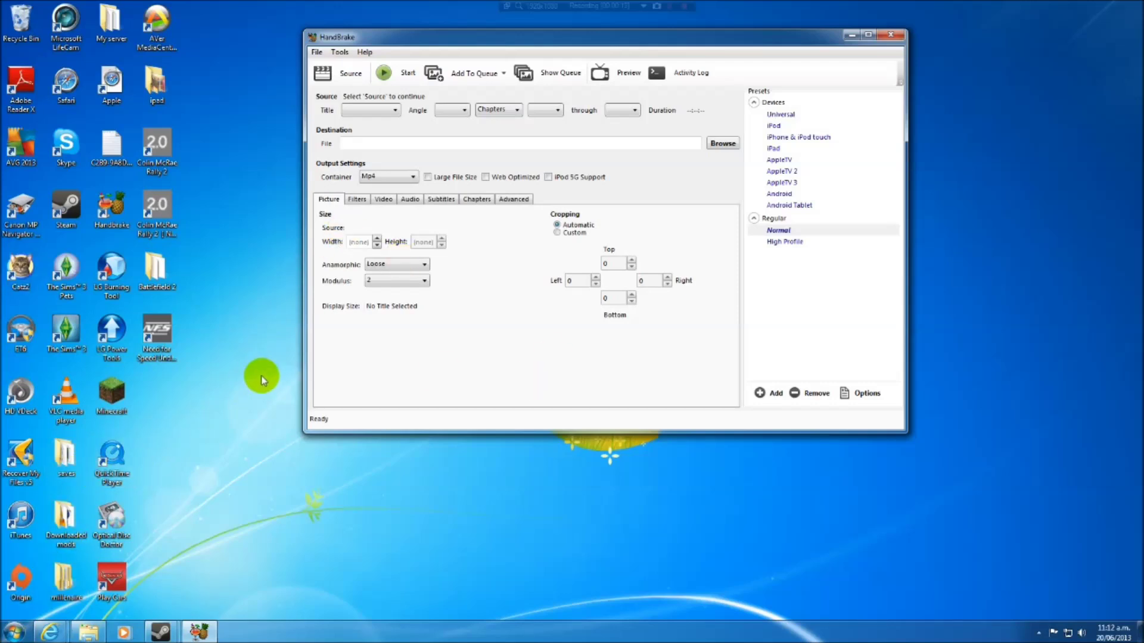
click(78, 459)
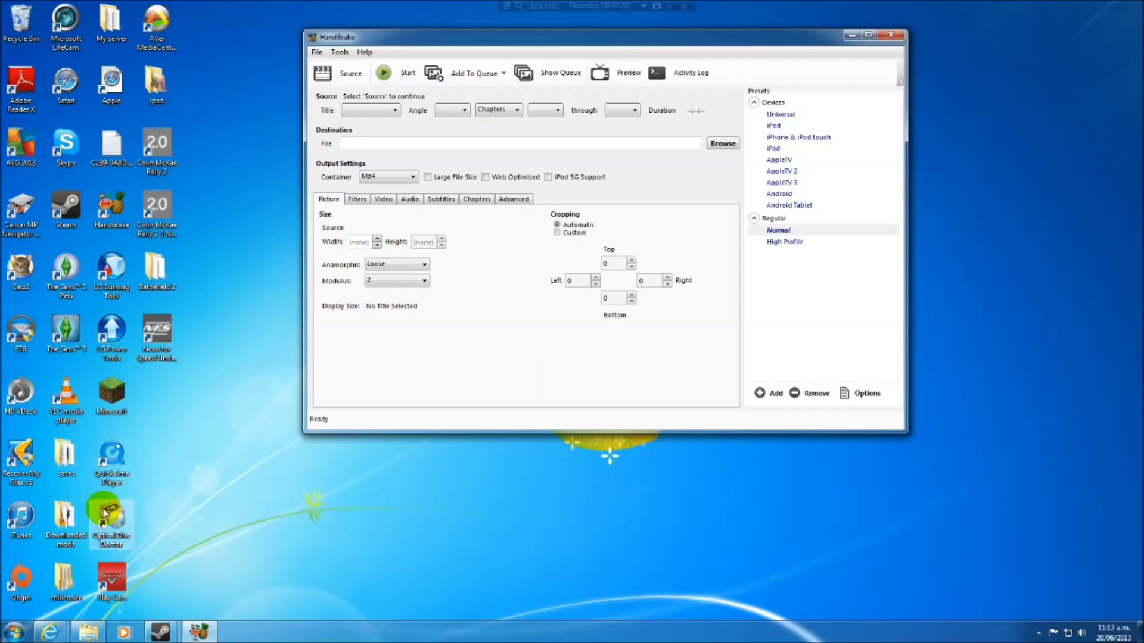
double_click(66, 458)
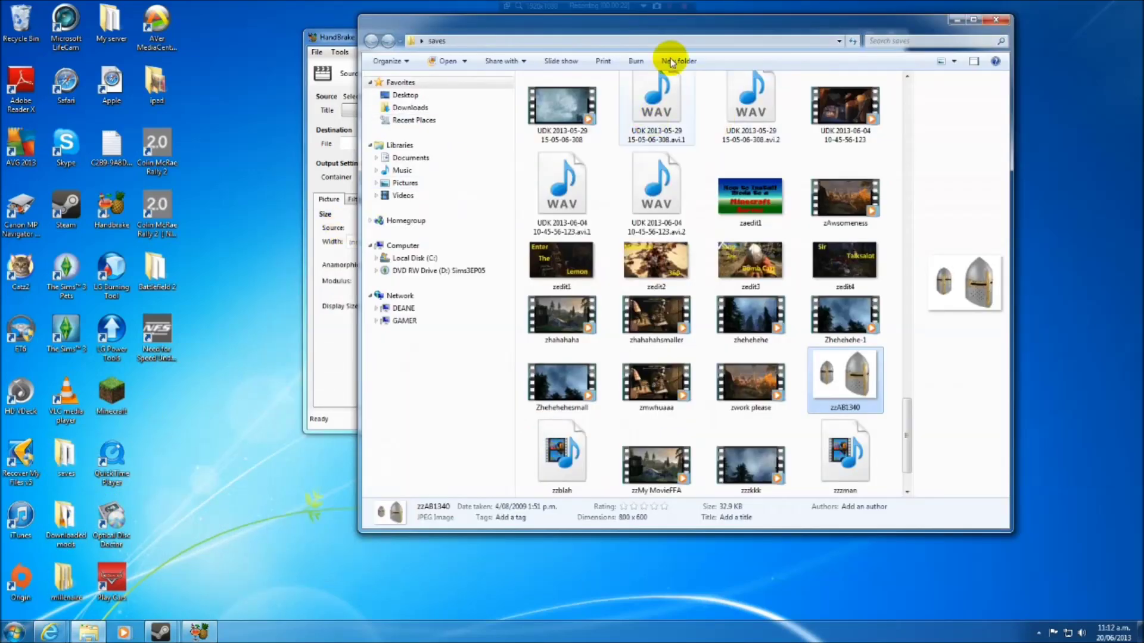
drag(659, 26, 873, 89)
click(590, 35)
drag(589, 34, 546, 33)
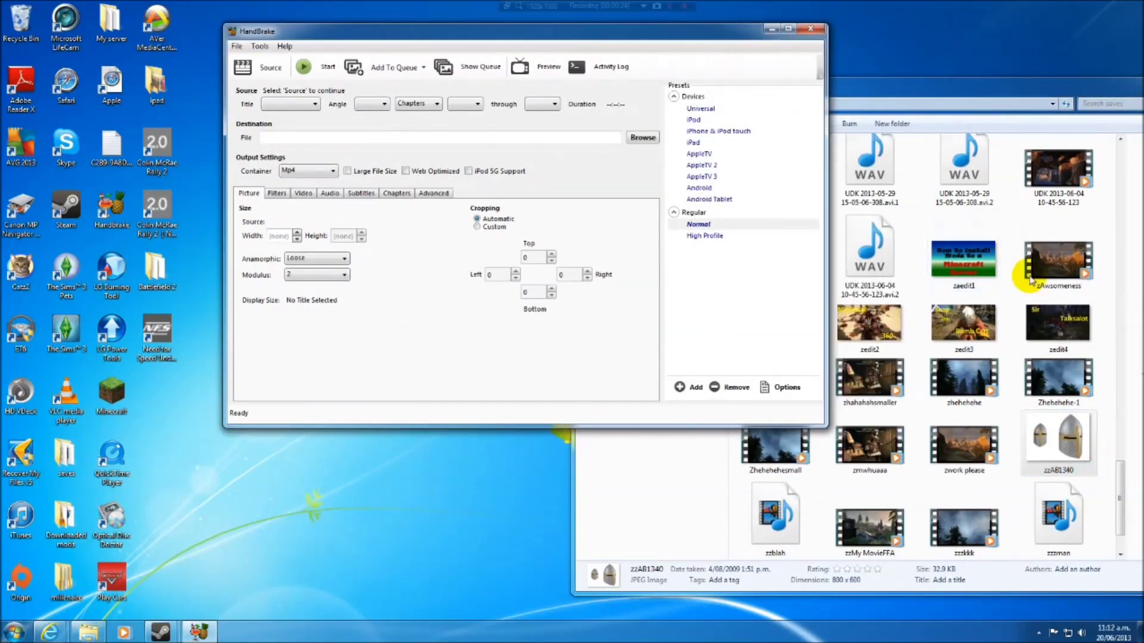
click(1058, 325)
scroll(1031, 246, down, 5)
drag(983, 92, 886, 44)
scroll(958, 217, down, 5)
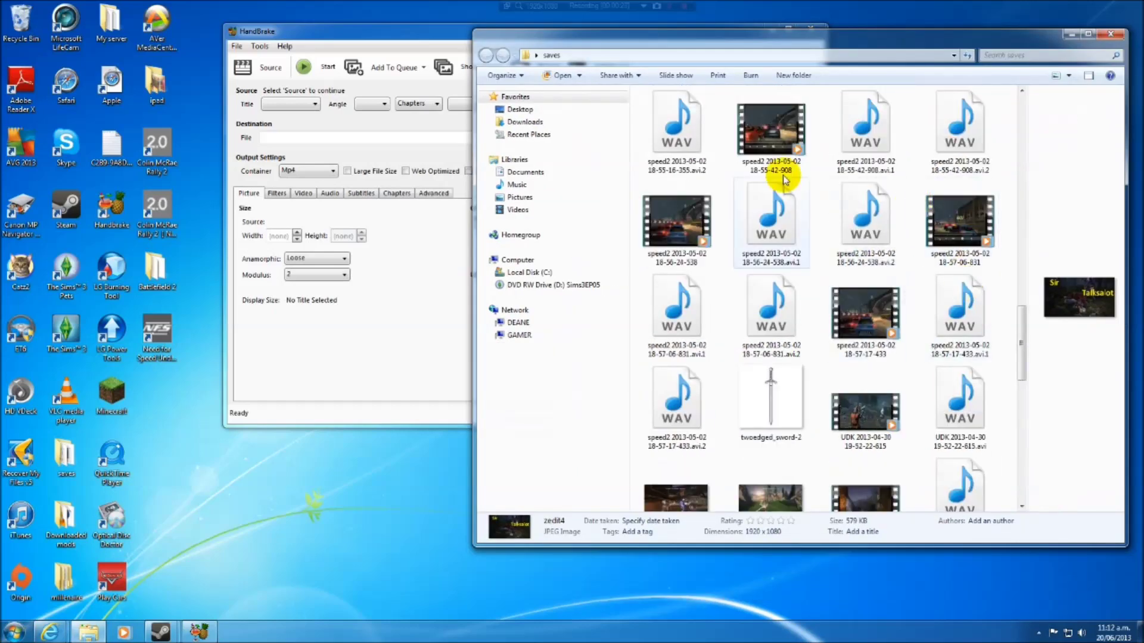
scroll(1023, 351, down, 1)
drag(1023, 352, 1008, 265)
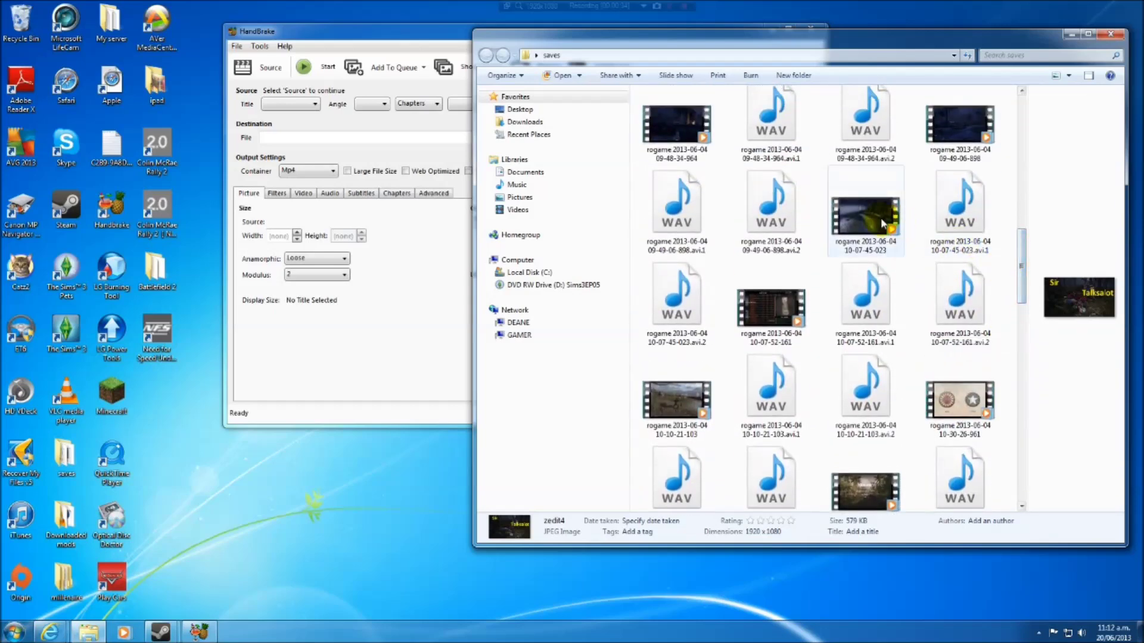
click(674, 397)
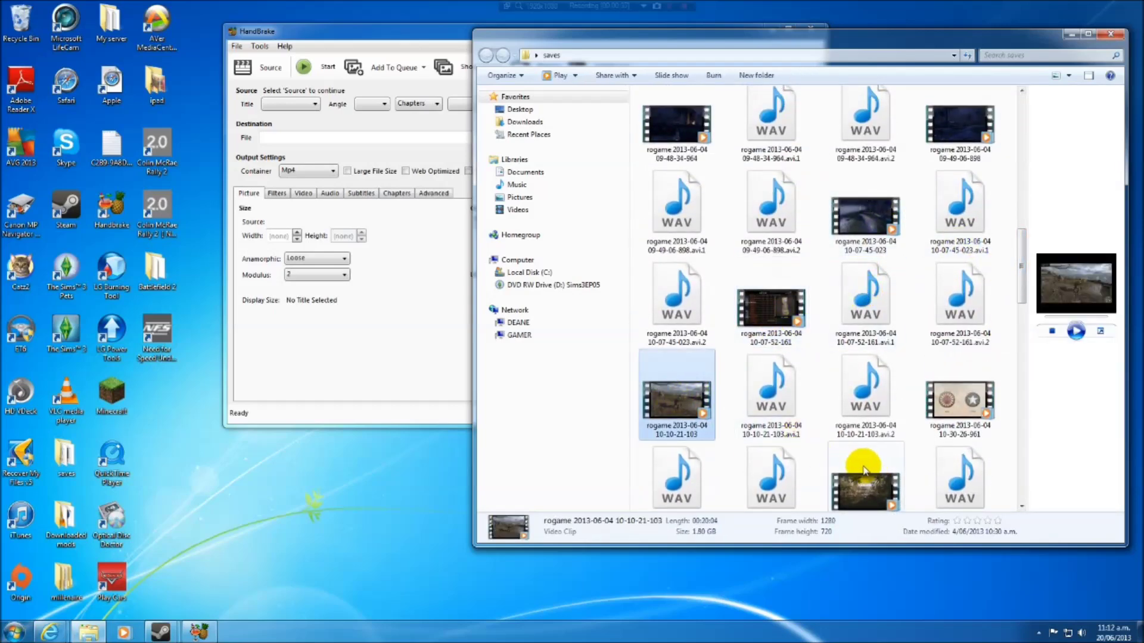
drag(762, 39, 817, 42)
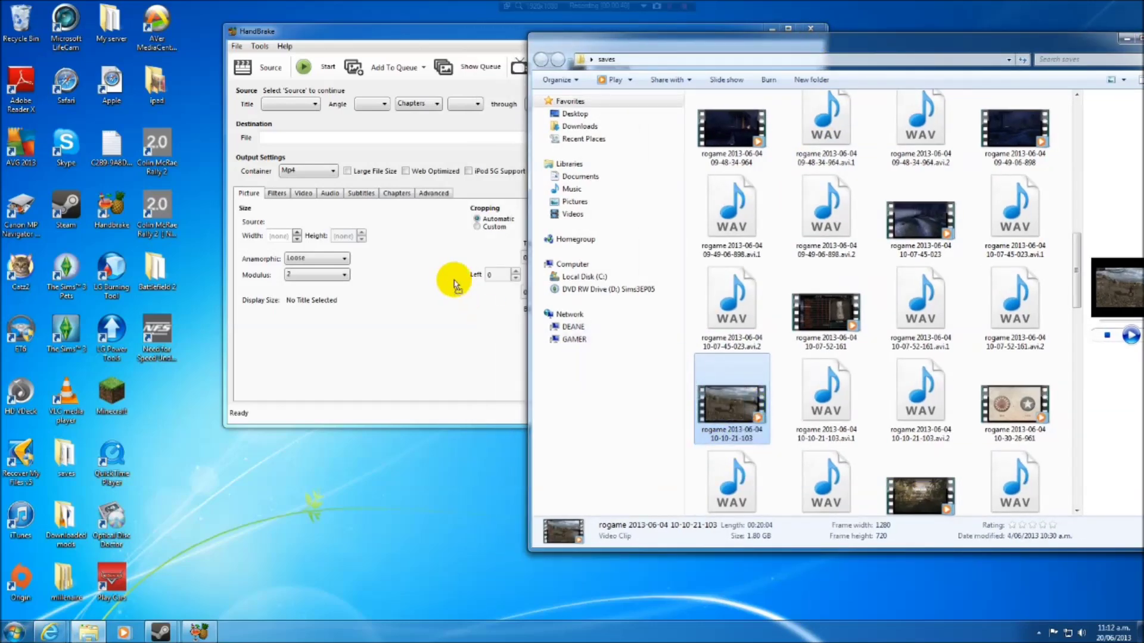
drag(300, 107, 301, 109)
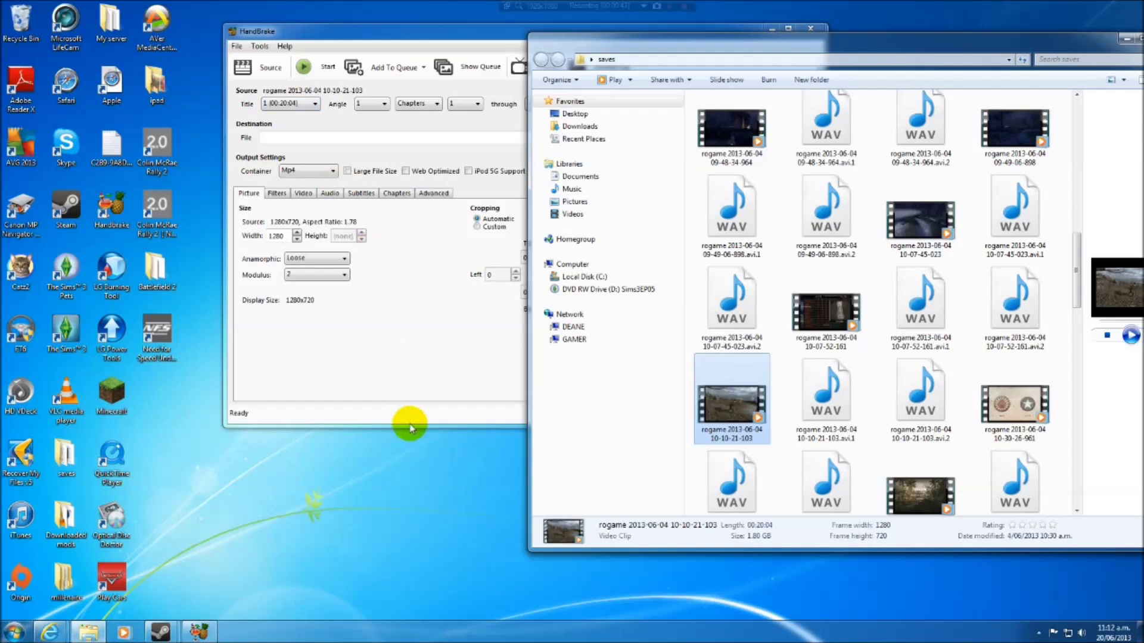
Try switching the source range type from Chapters to Frames, and set it back to Chapters
click(256, 72)
click(338, 127)
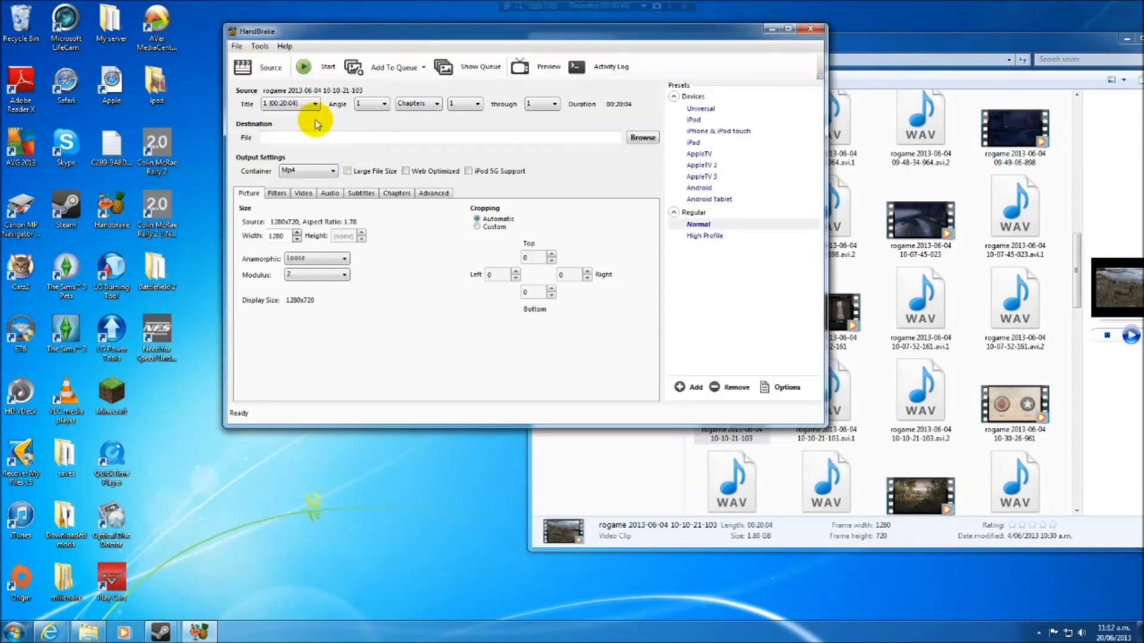
click(339, 116)
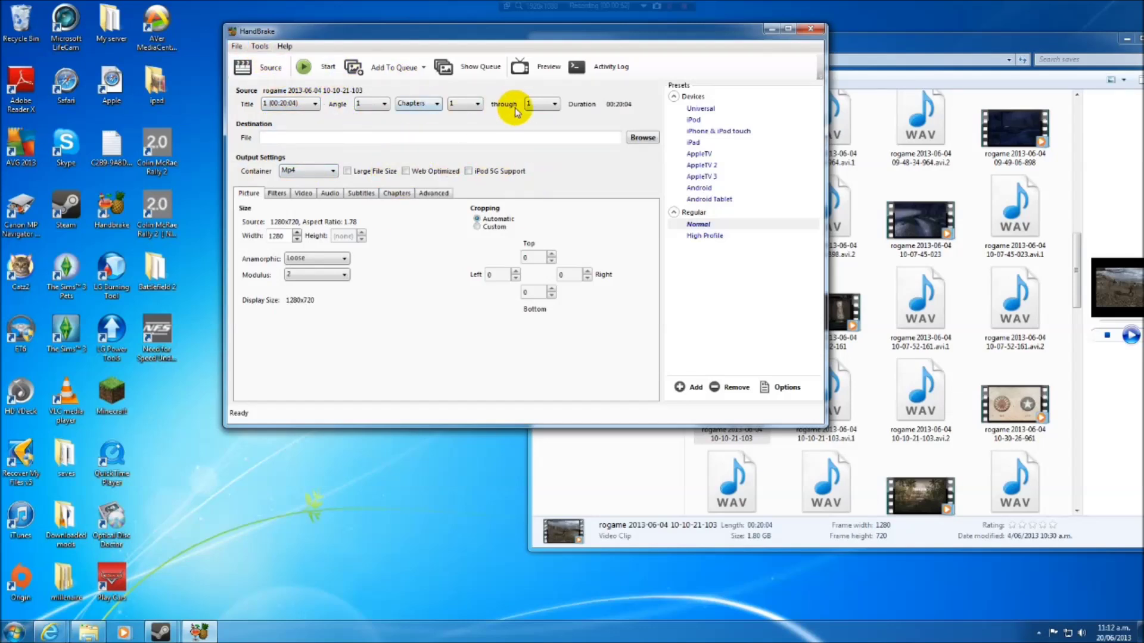
click(418, 103)
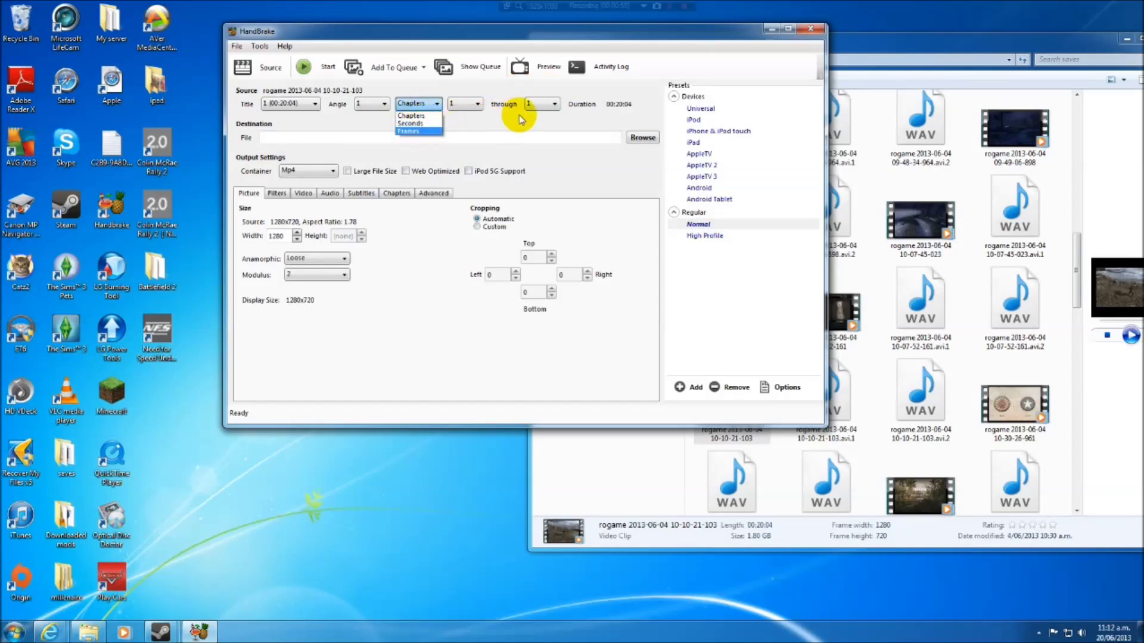
click(430, 130)
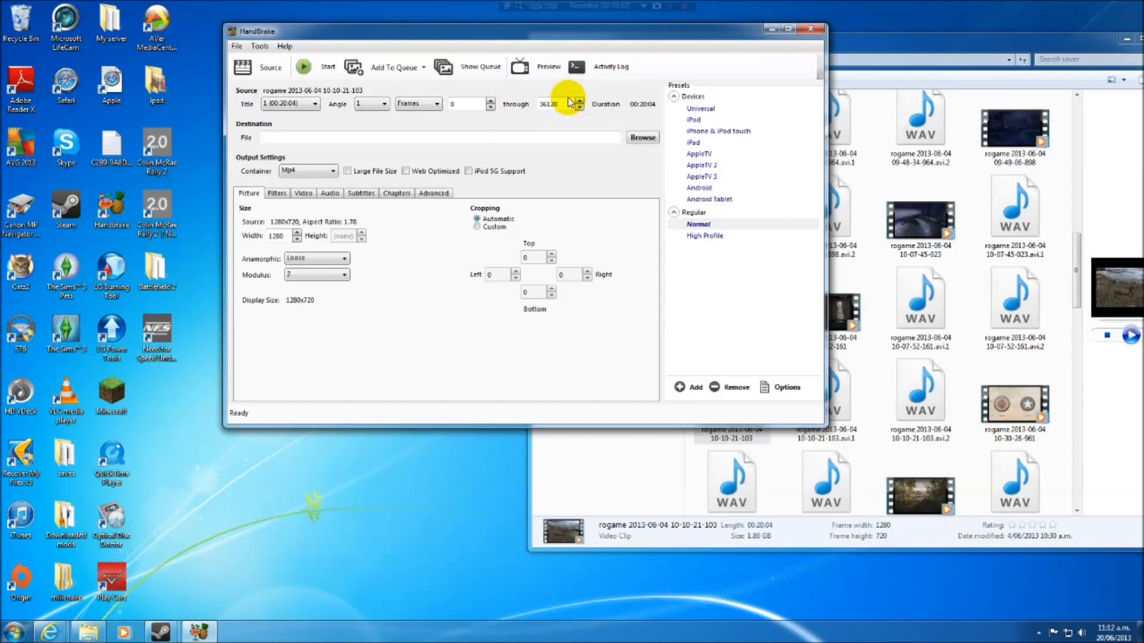
click(417, 103)
click(417, 112)
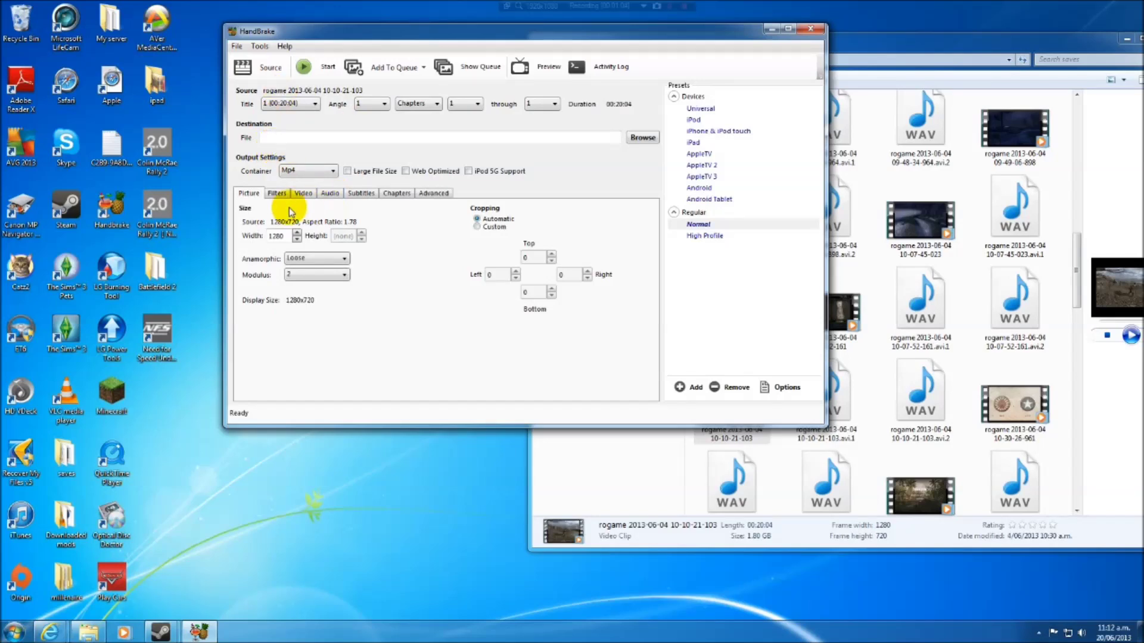
Set the x264 preset to Very Fast in the video settings
click(303, 194)
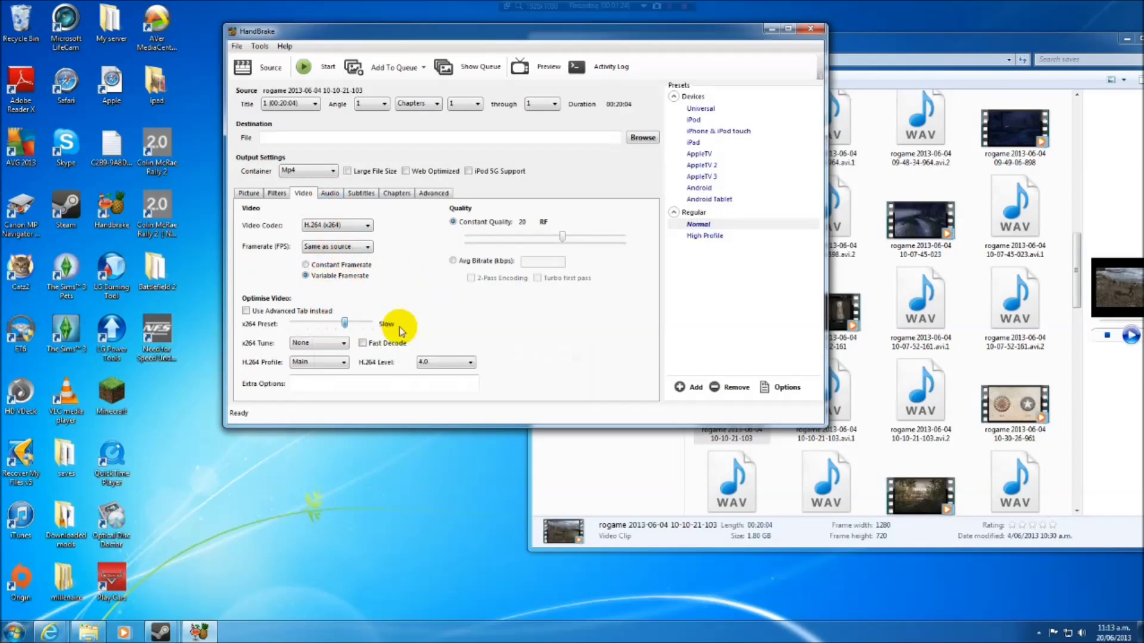
drag(294, 319, 326, 336)
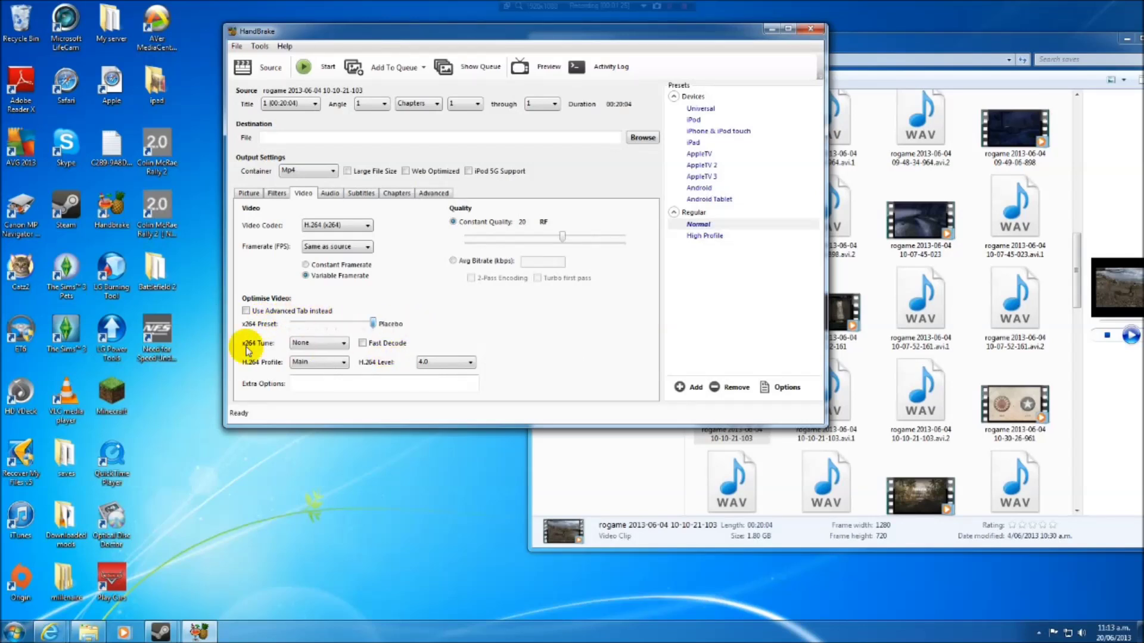
click(308, 324)
drag(308, 323, 365, 324)
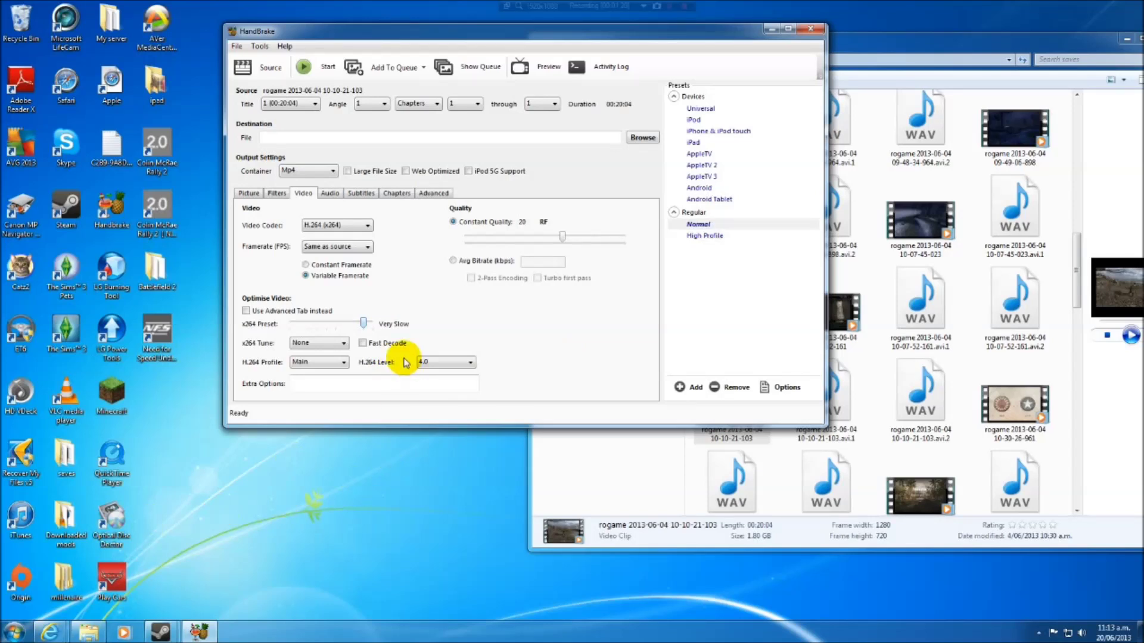
drag(364, 324, 308, 324)
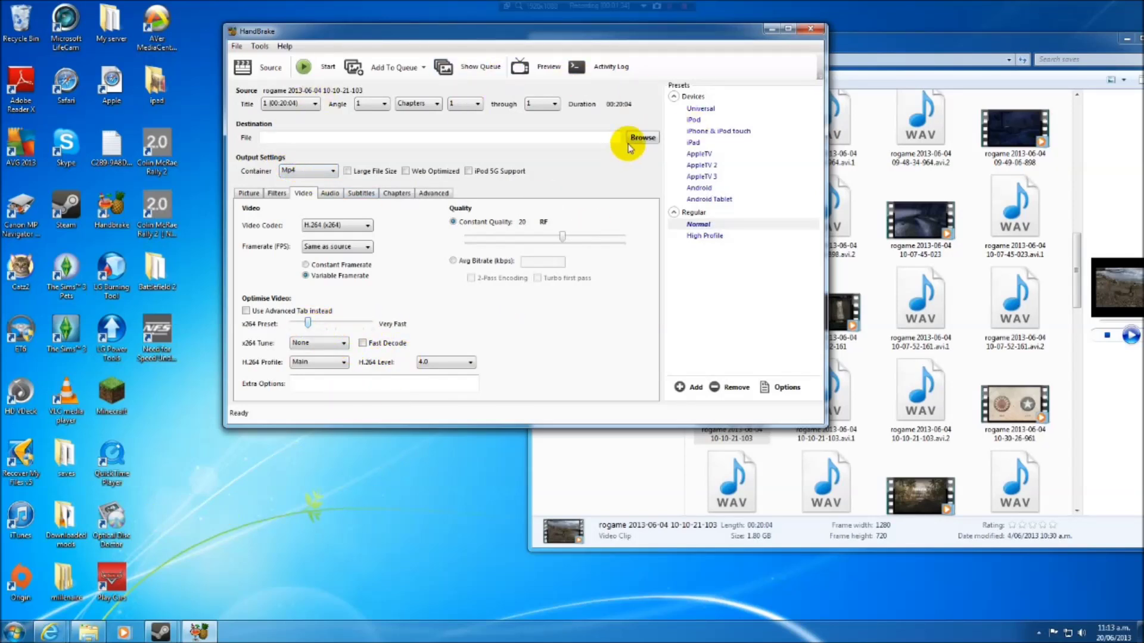
Set the output destination to an mp4 named zzzilsdfughdlighdfuighsdo;g in the saves folder and start the encode
click(645, 141)
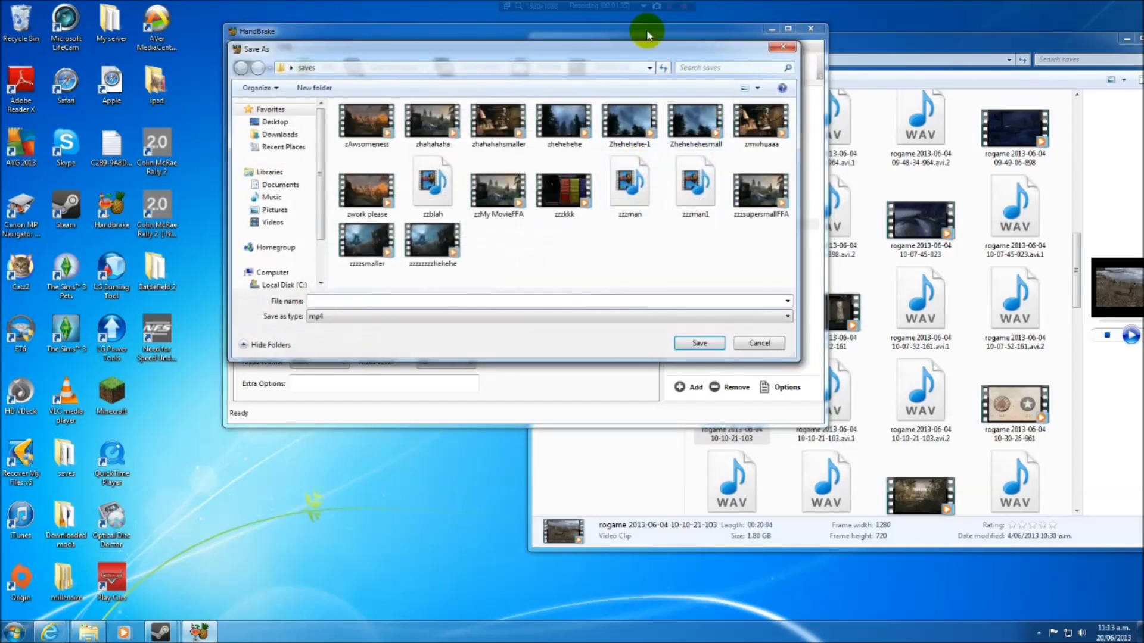
drag(580, 45, 643, 150)
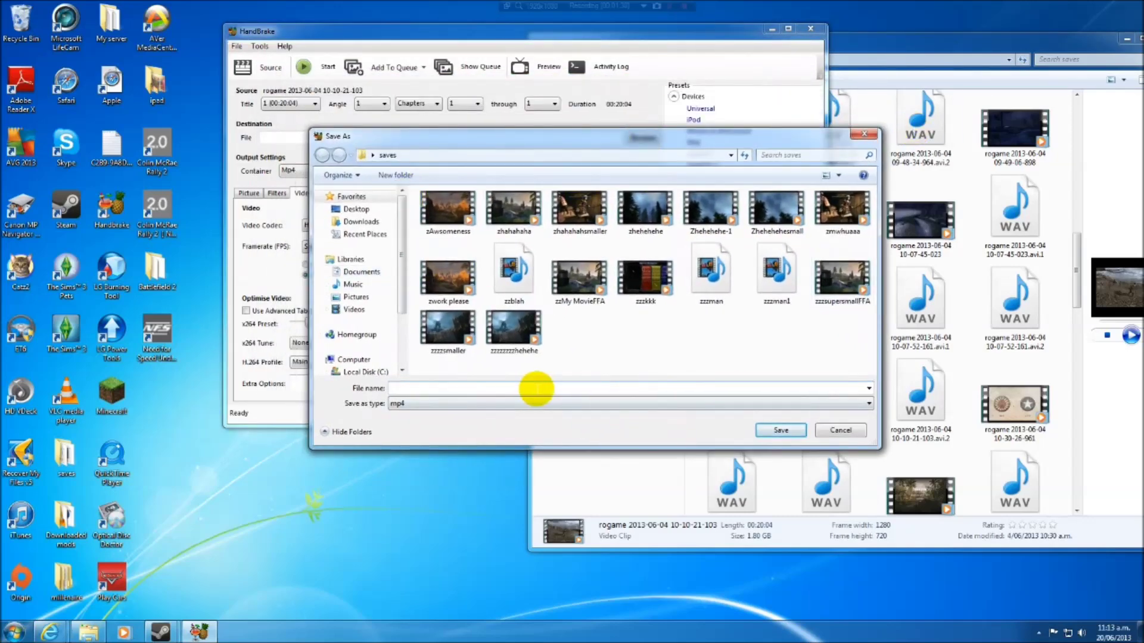
text(zzz)
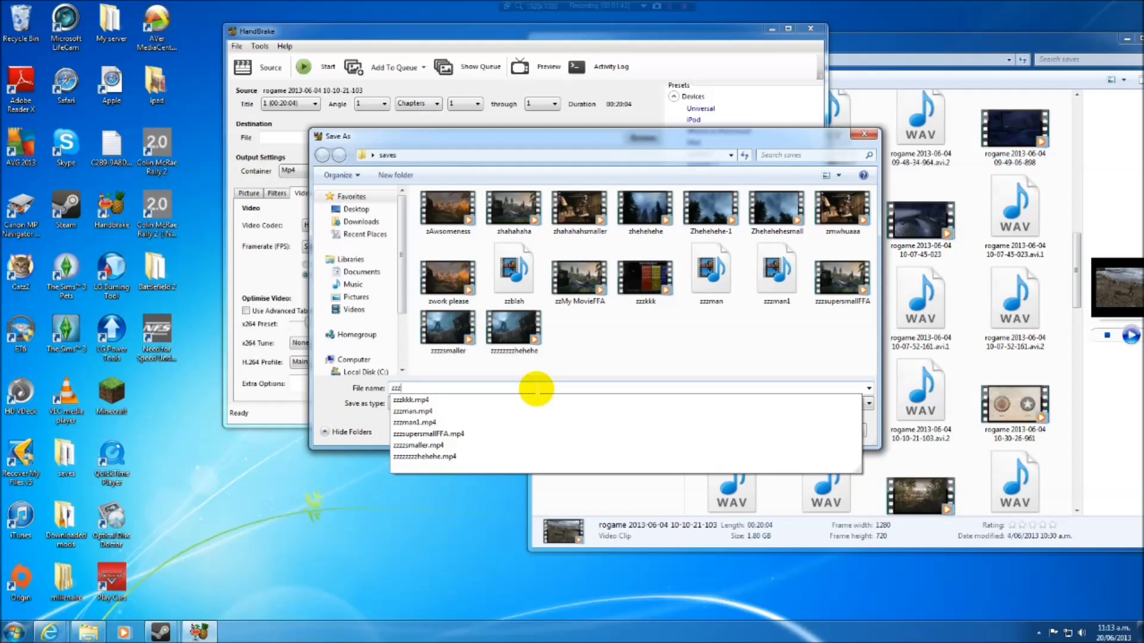
text(lsdfughdlighdfuighsdo;g)
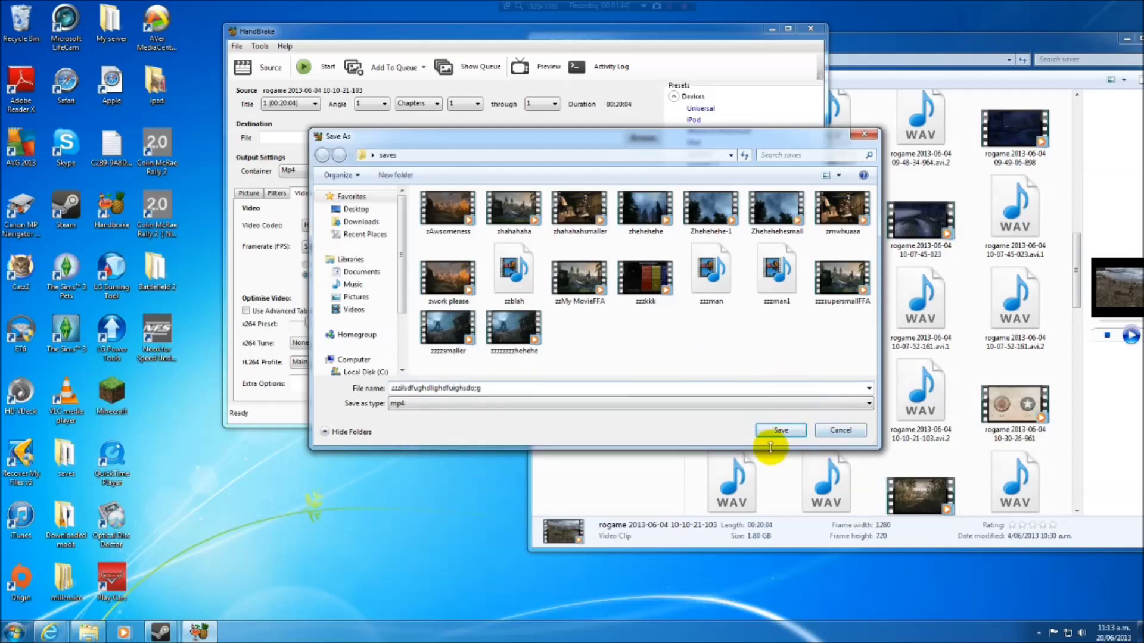
click(785, 427)
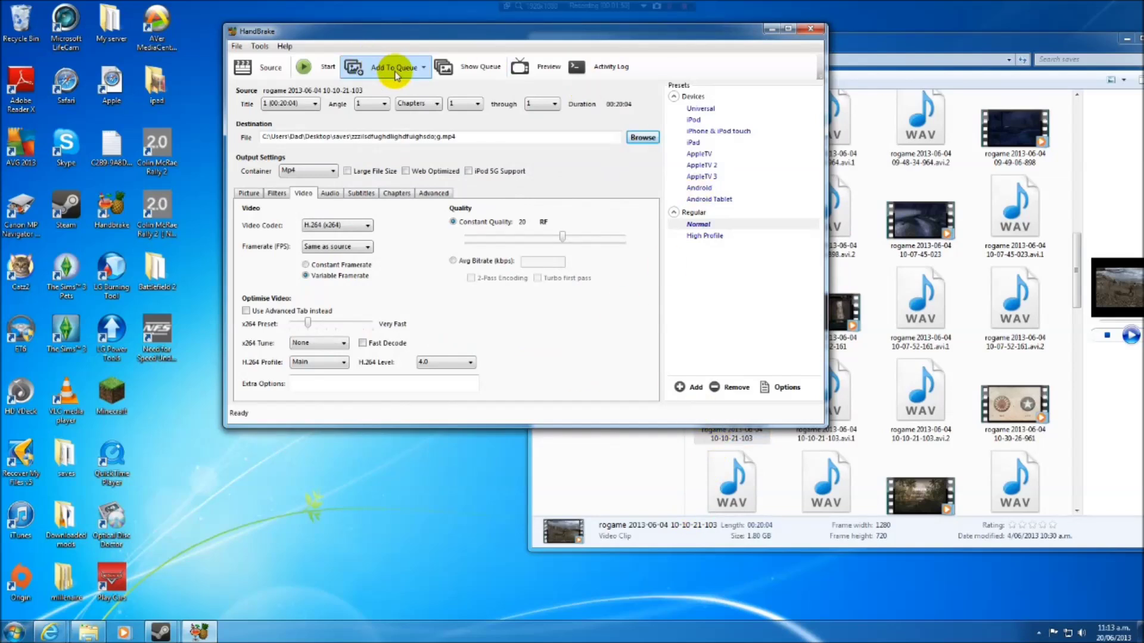
click(325, 72)
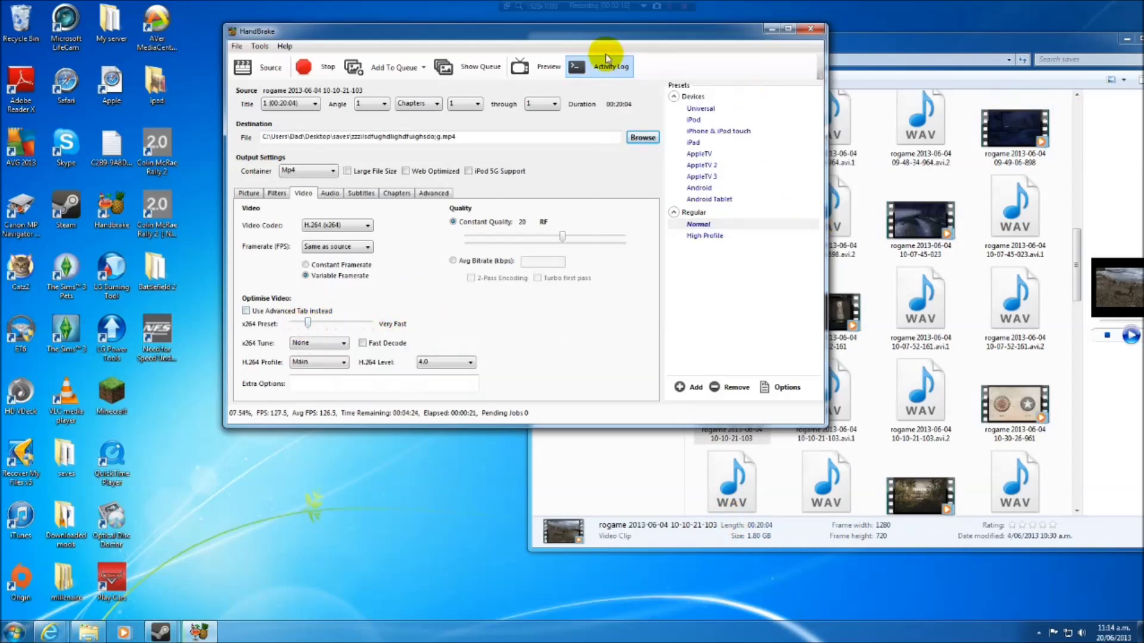
drag(592, 38, 596, 62)
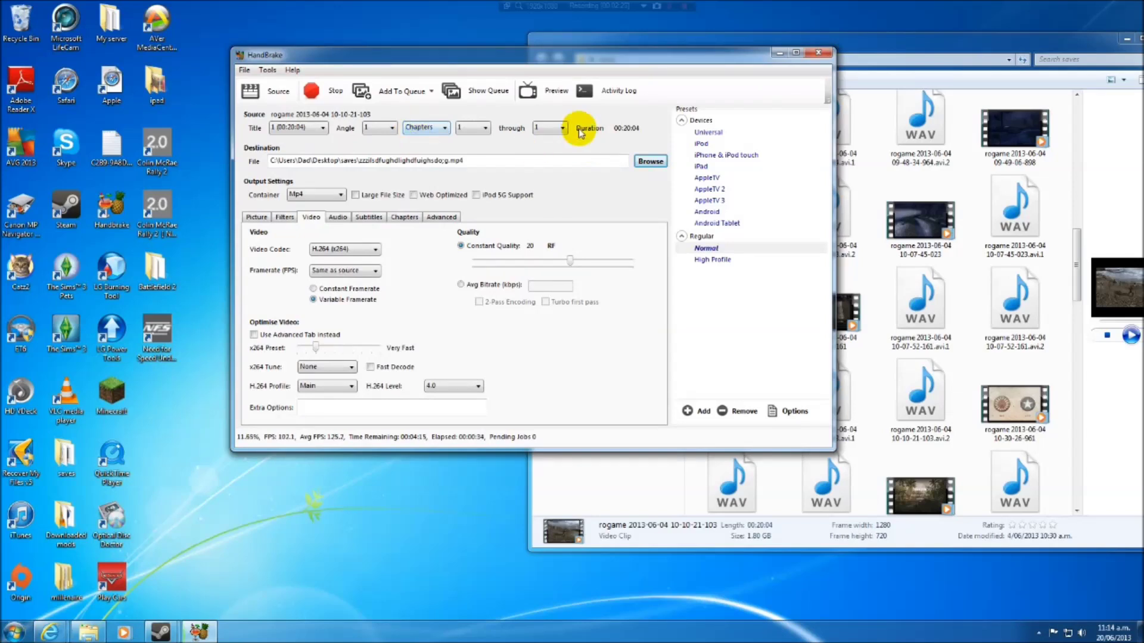
drag(467, 57, 417, 81)
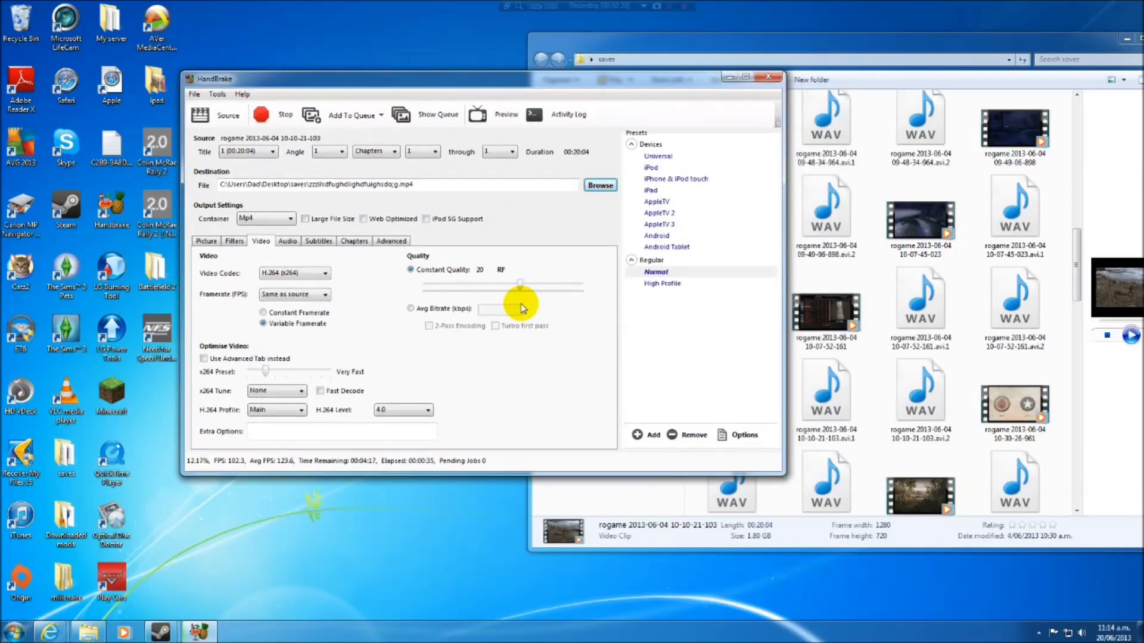
drag(493, 83, 495, 77)
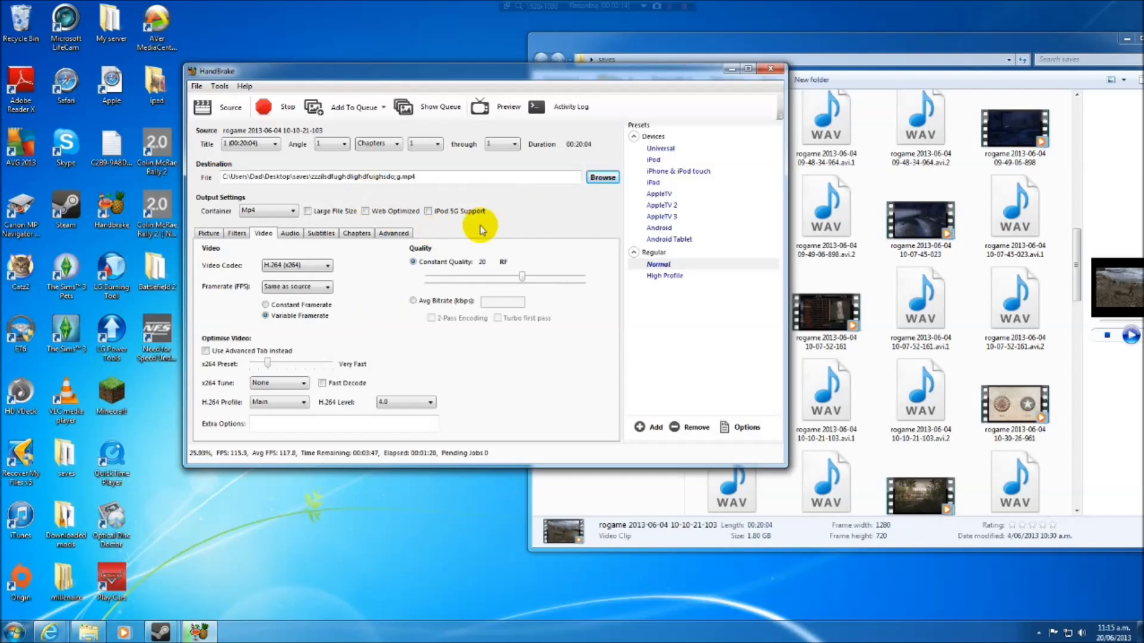
Review the audio, video and advanced encoding settings while the encode runs
click(290, 233)
click(263, 233)
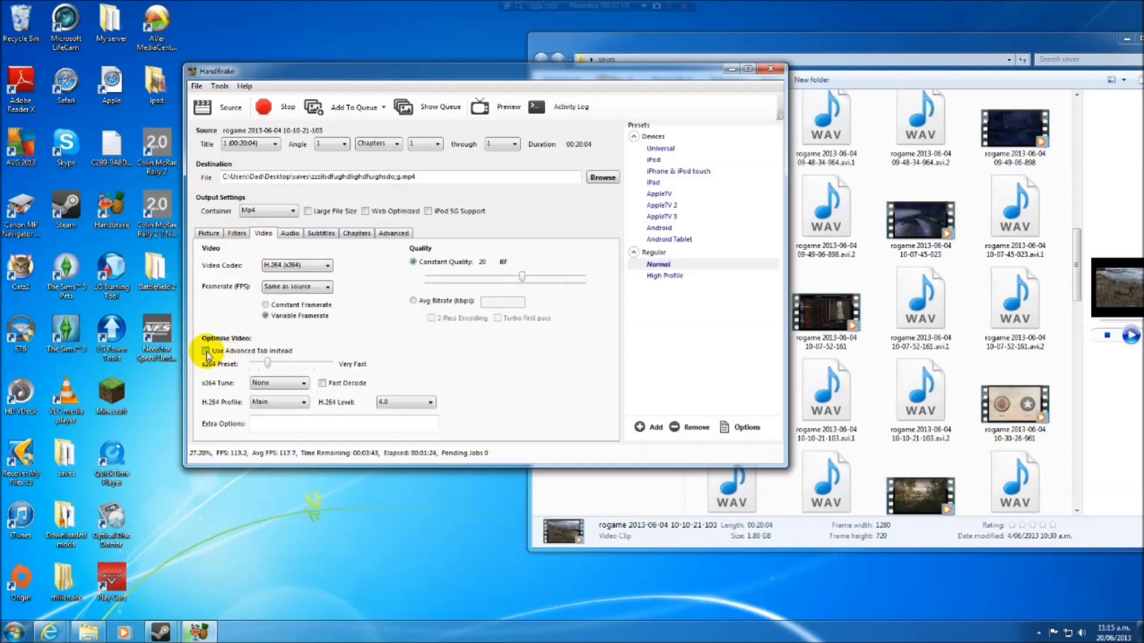
click(392, 233)
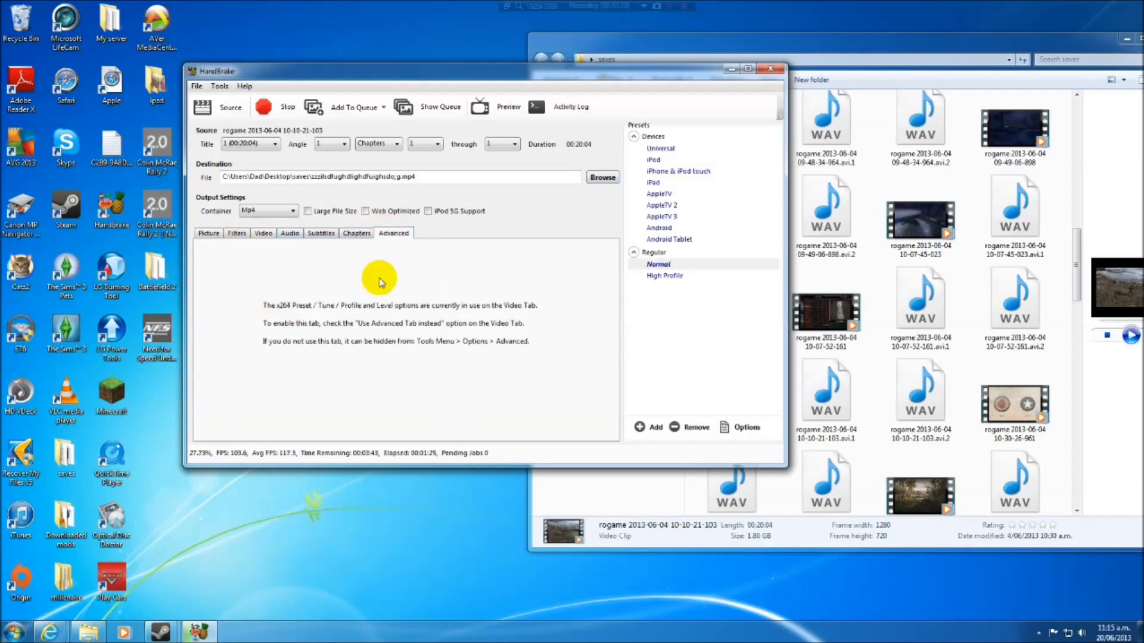
click(263, 234)
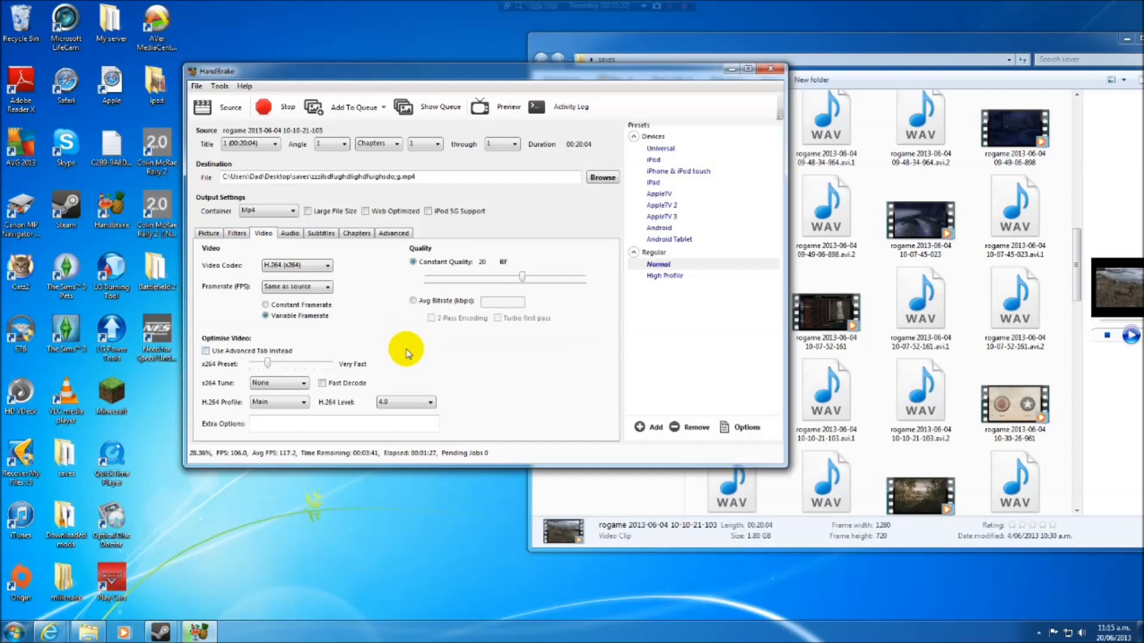
click(394, 234)
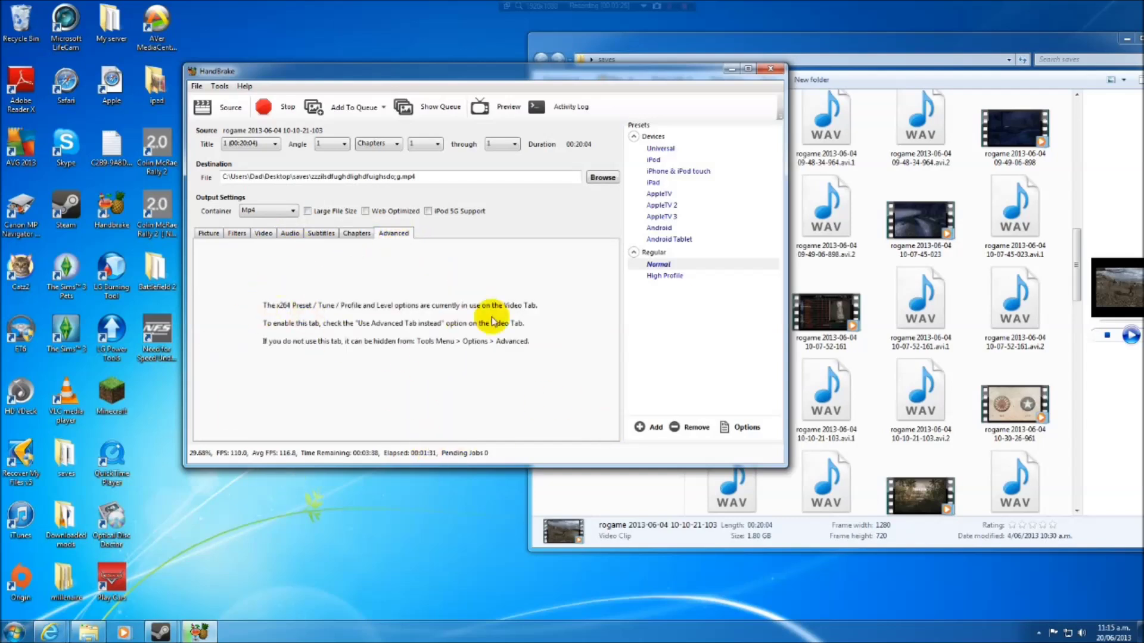
click(271, 235)
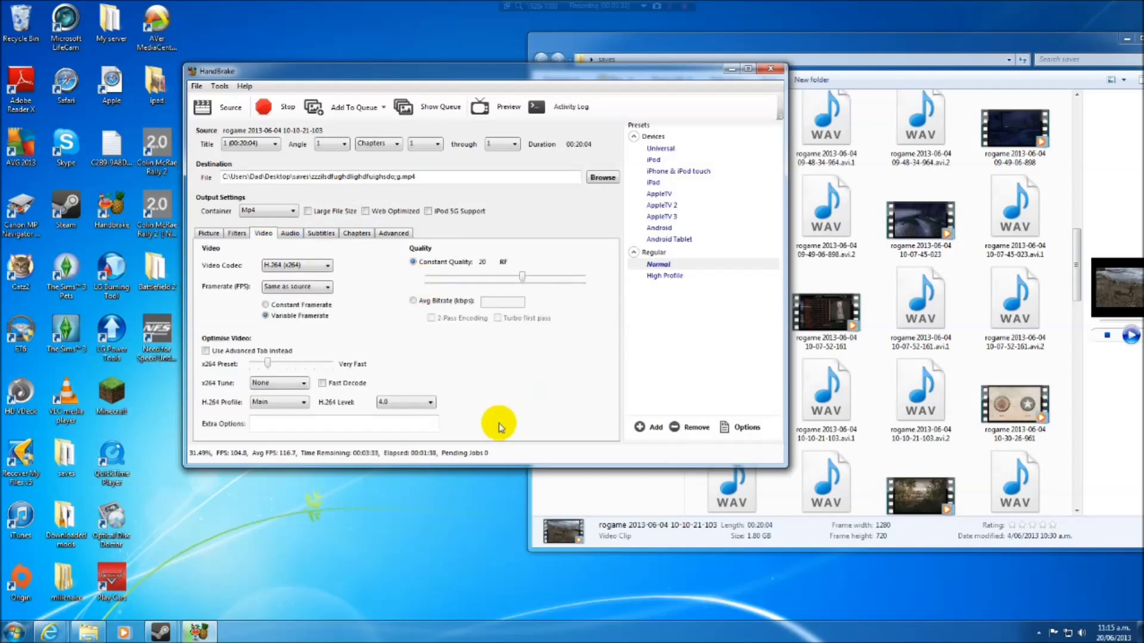
Check which container formats are available in the output settings, keeping Mp4
drag(481, 73, 580, 72)
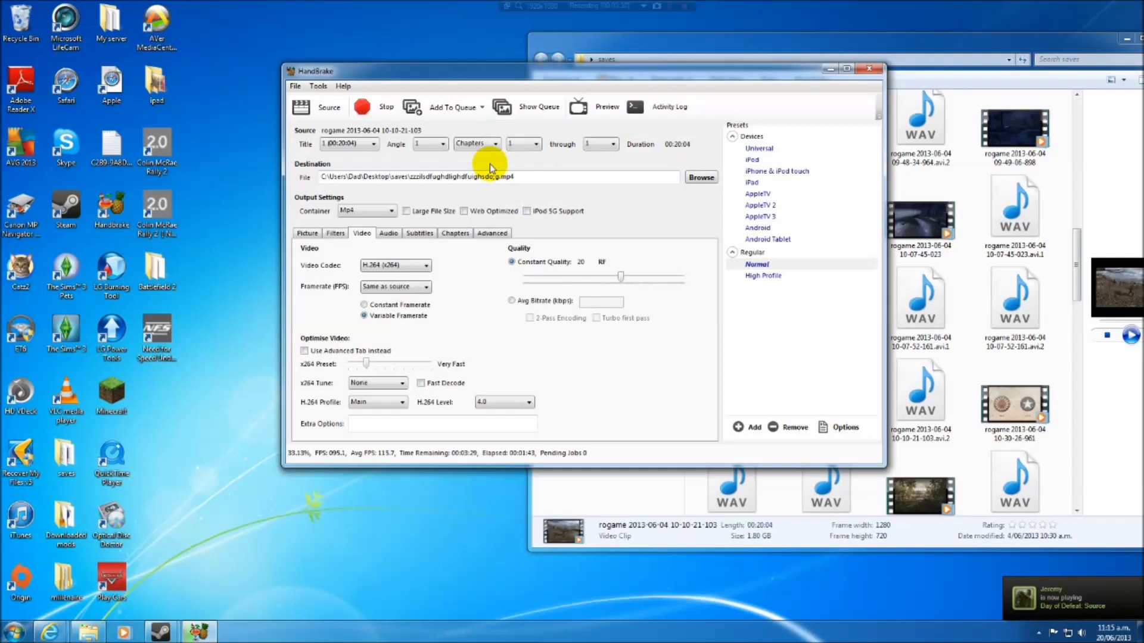
click(377, 210)
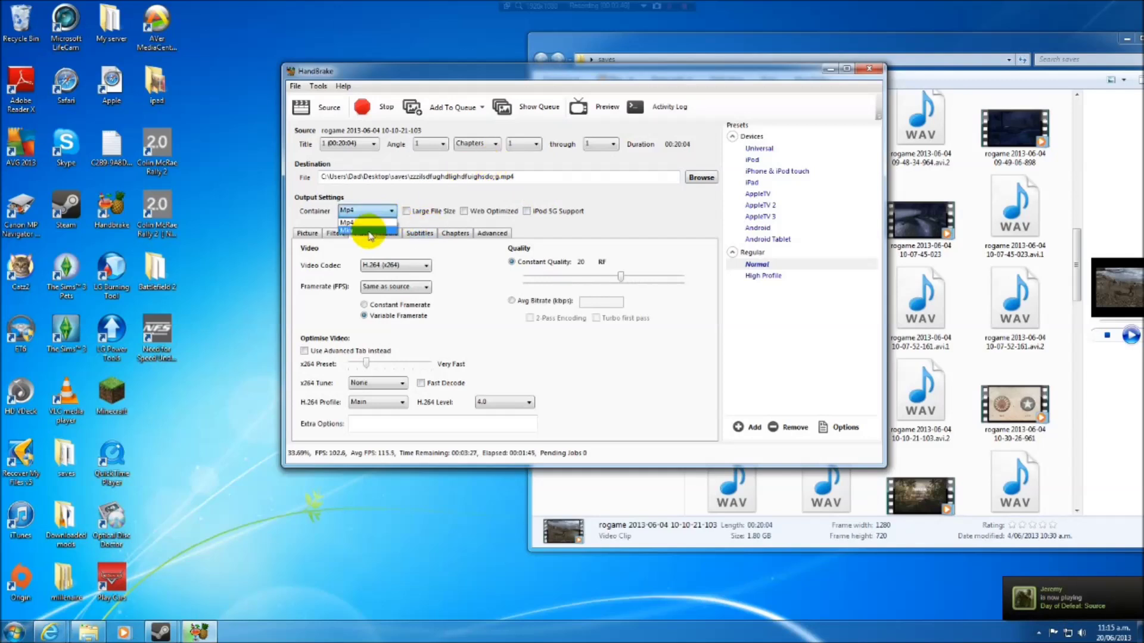
click(373, 212)
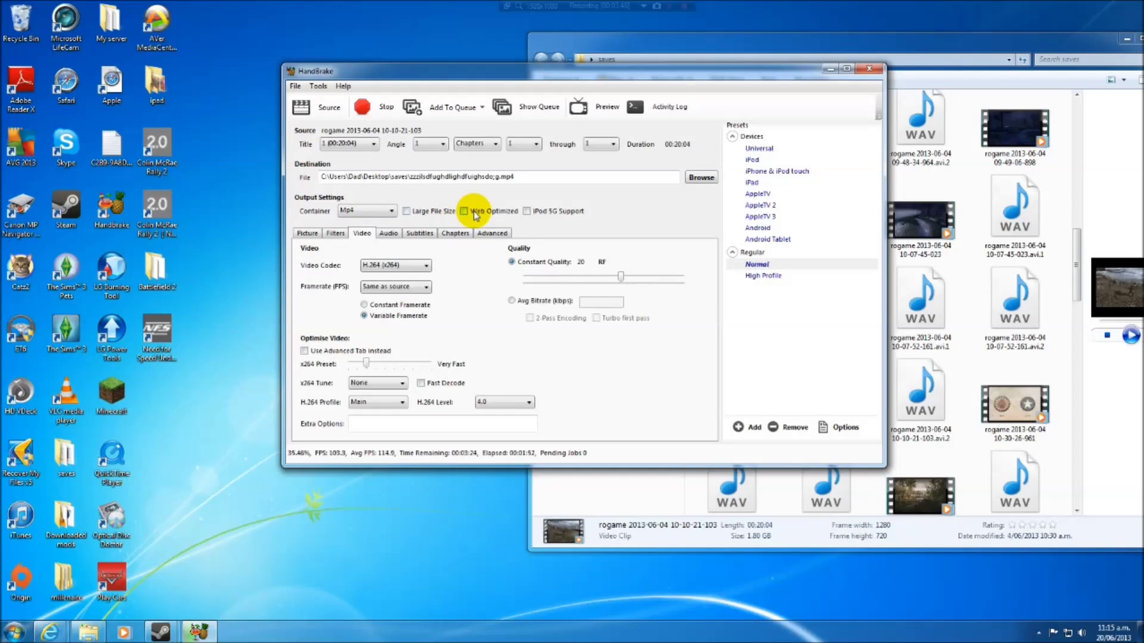
drag(587, 72, 527, 69)
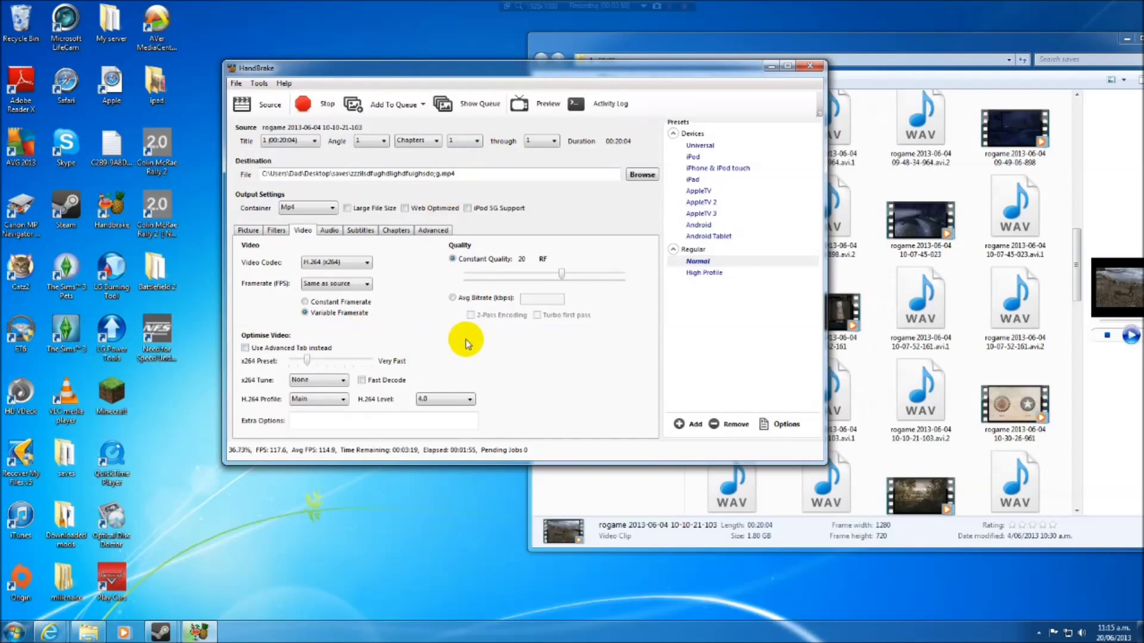
click(1075, 386)
scroll(1013, 358, down, 5)
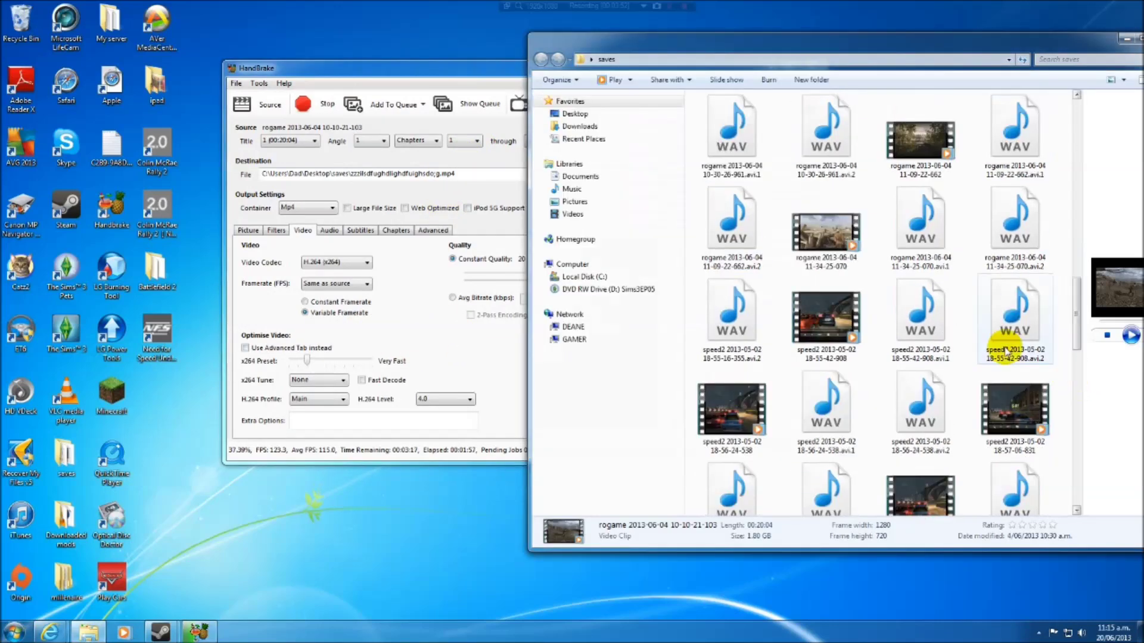
scroll(1005, 352, up, 5)
scroll(988, 337, down, 4)
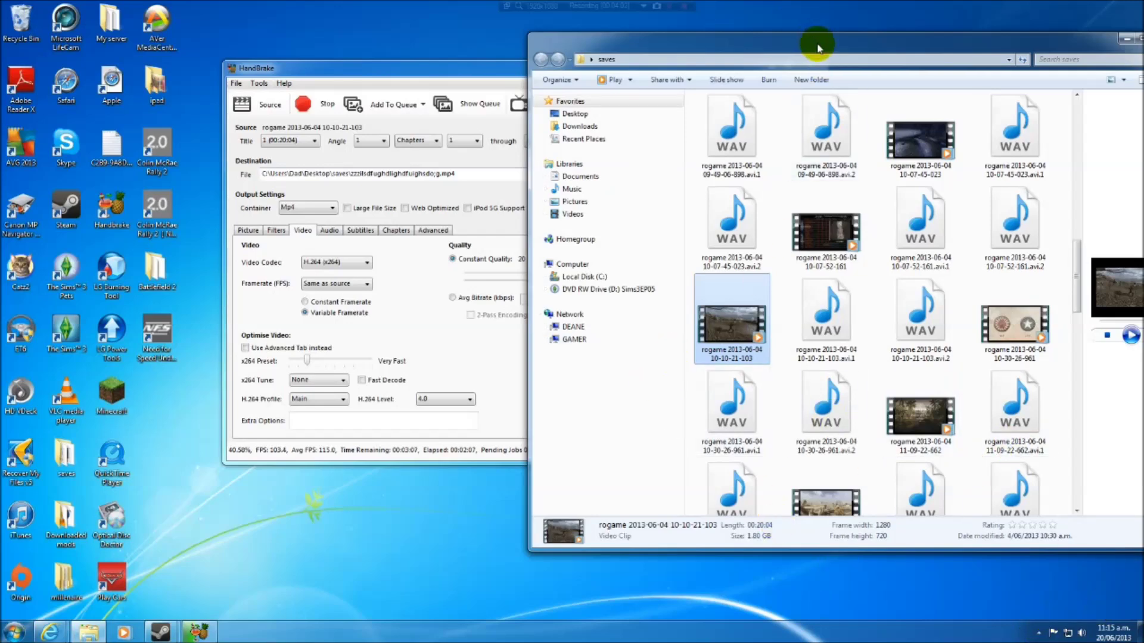
drag(817, 48, 753, 40)
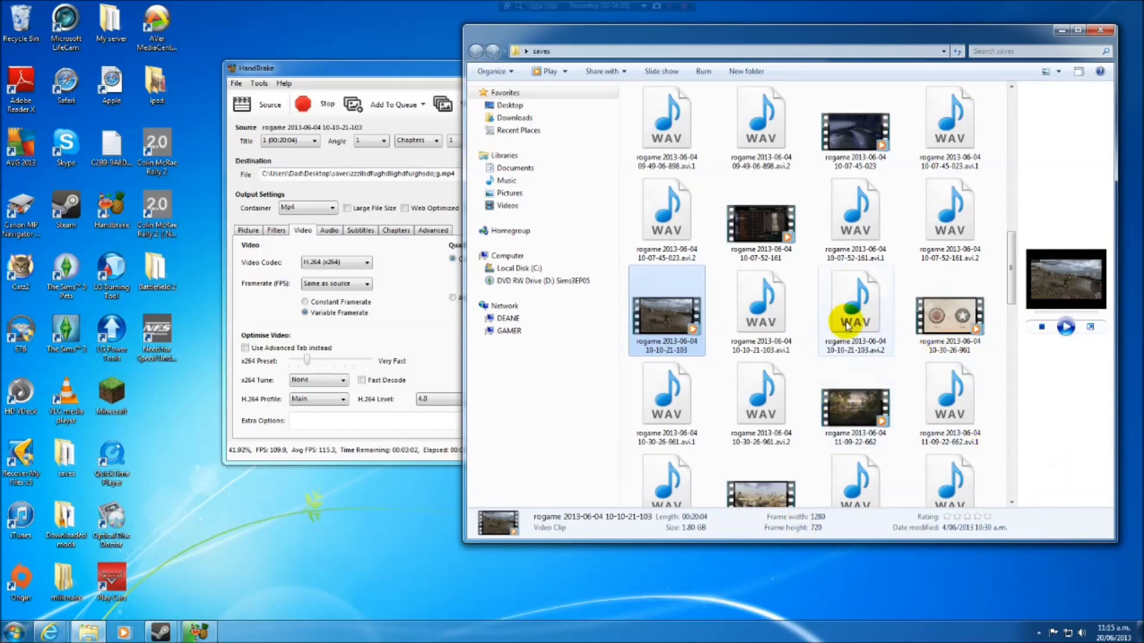
drag(818, 34, 833, 26)
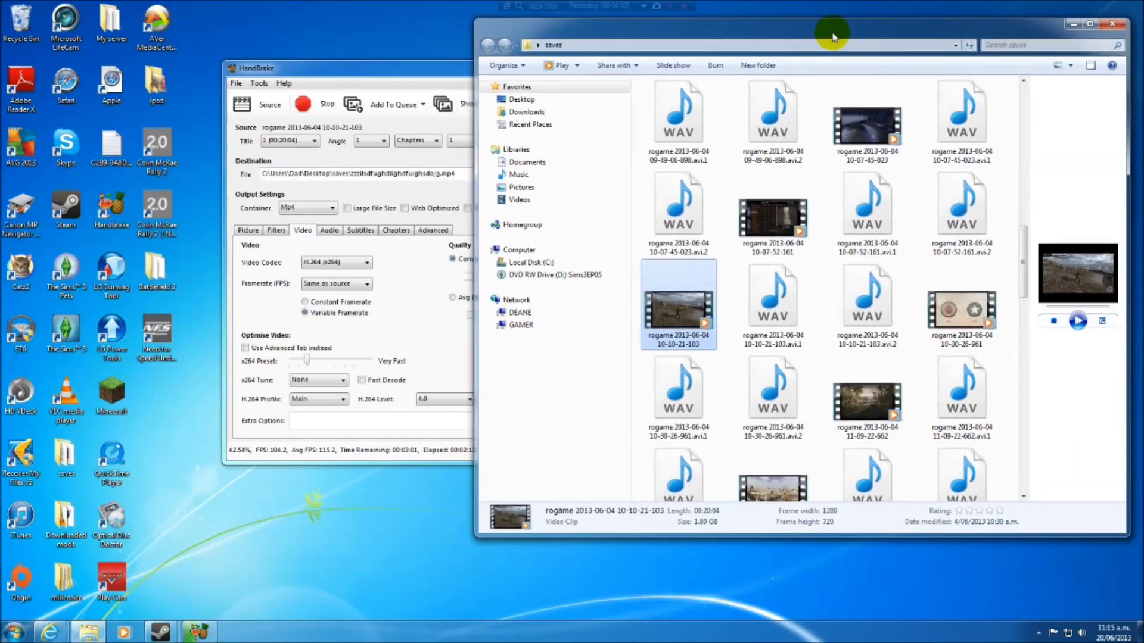
drag(339, 66, 314, 69)
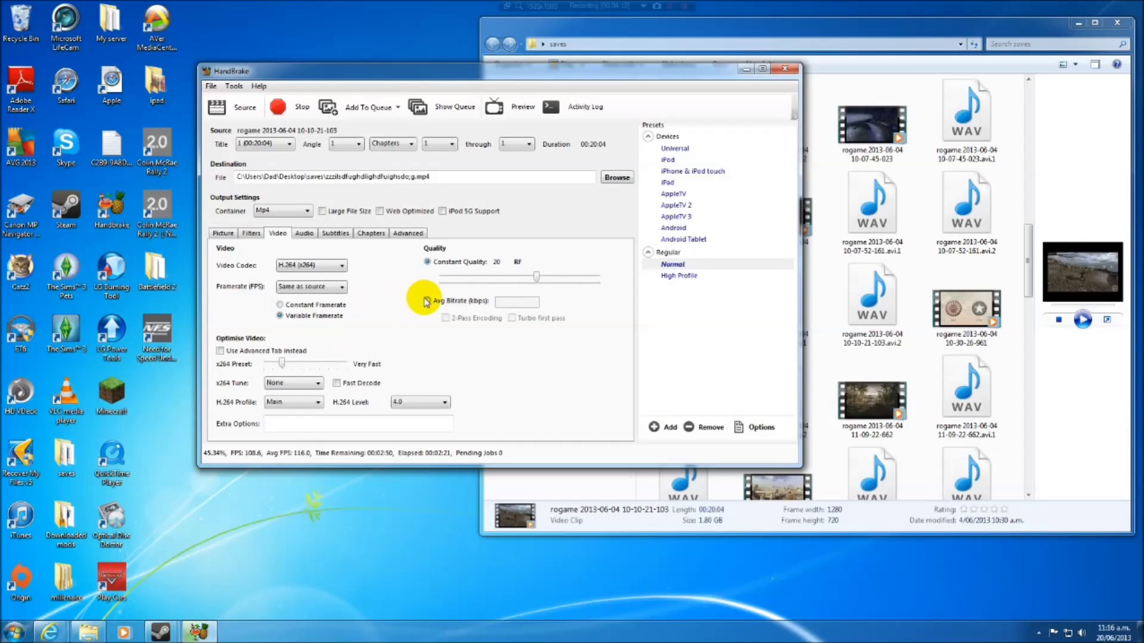
drag(528, 76, 465, 63)
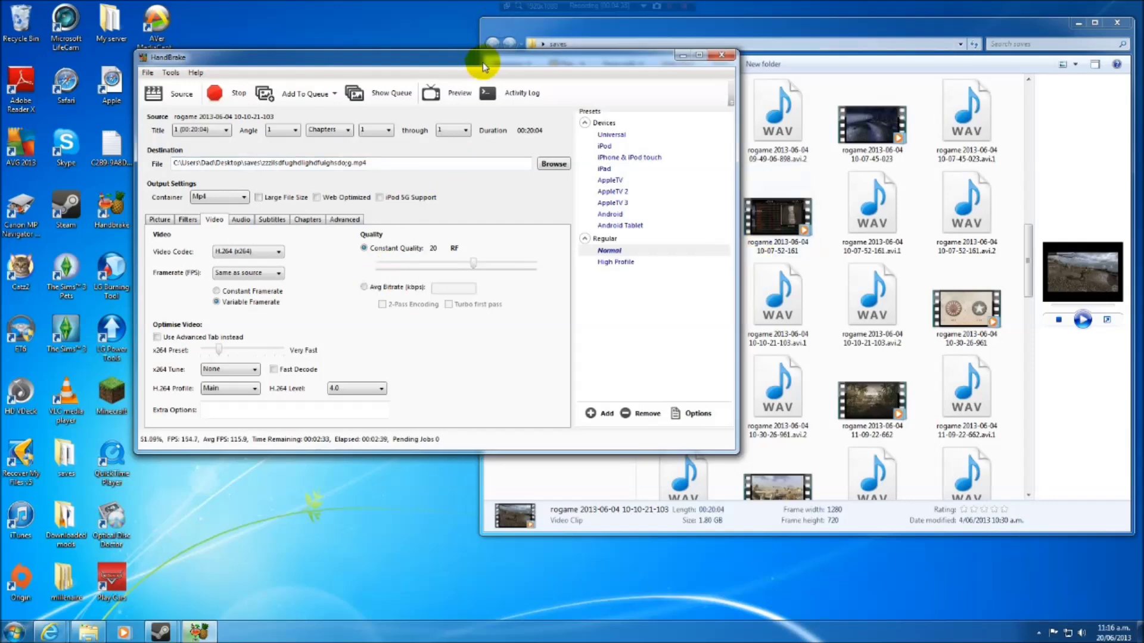
drag(483, 62, 590, 106)
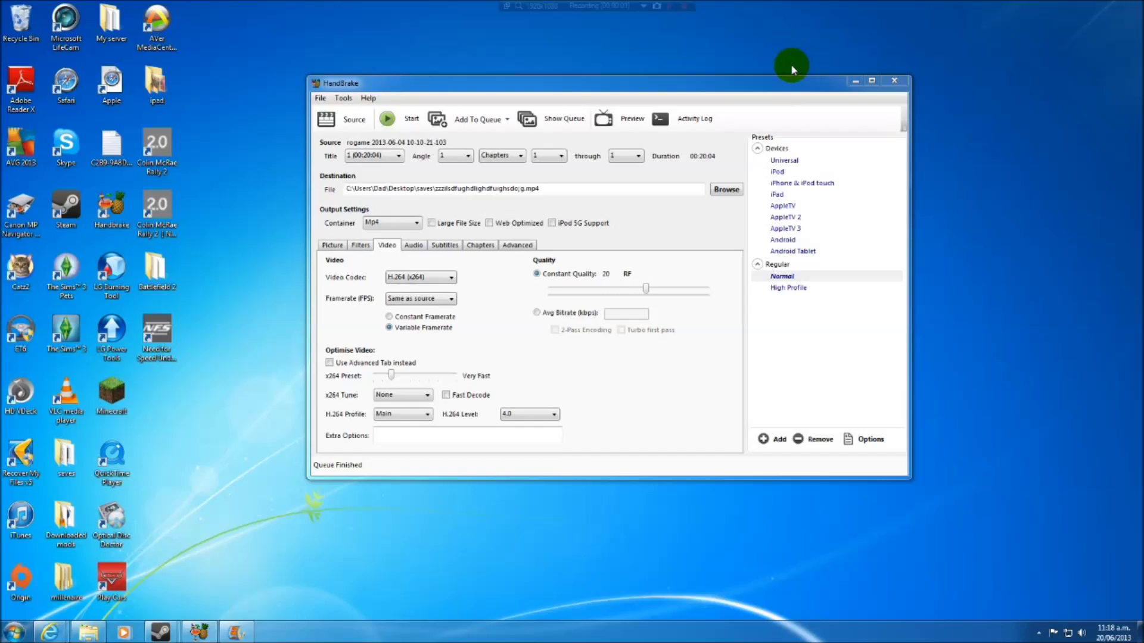
drag(791, 69, 725, 65)
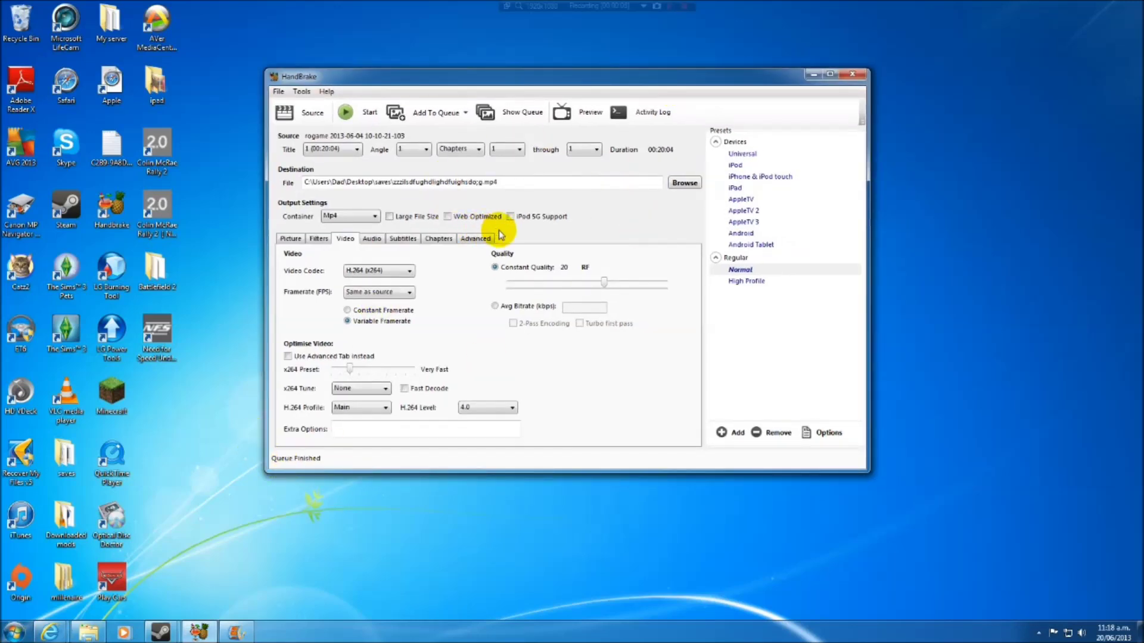
Check the file size of the encoded mp4 zzzilsdfughdlighdfuighsdo;g in the saves folder
click(88, 632)
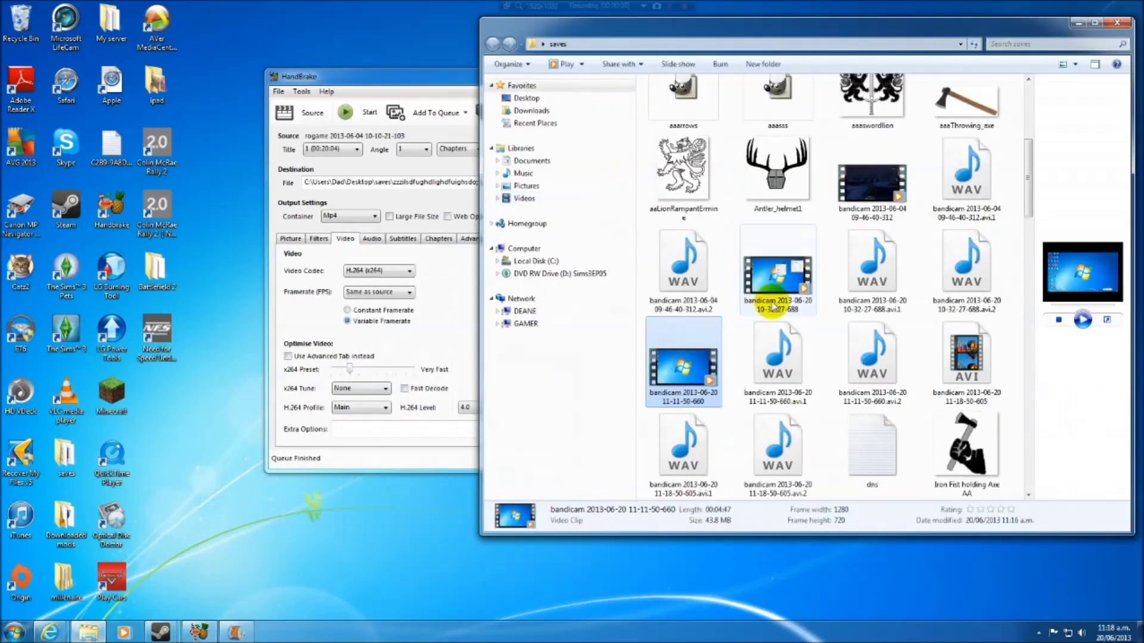
scroll(773, 309, down, 10)
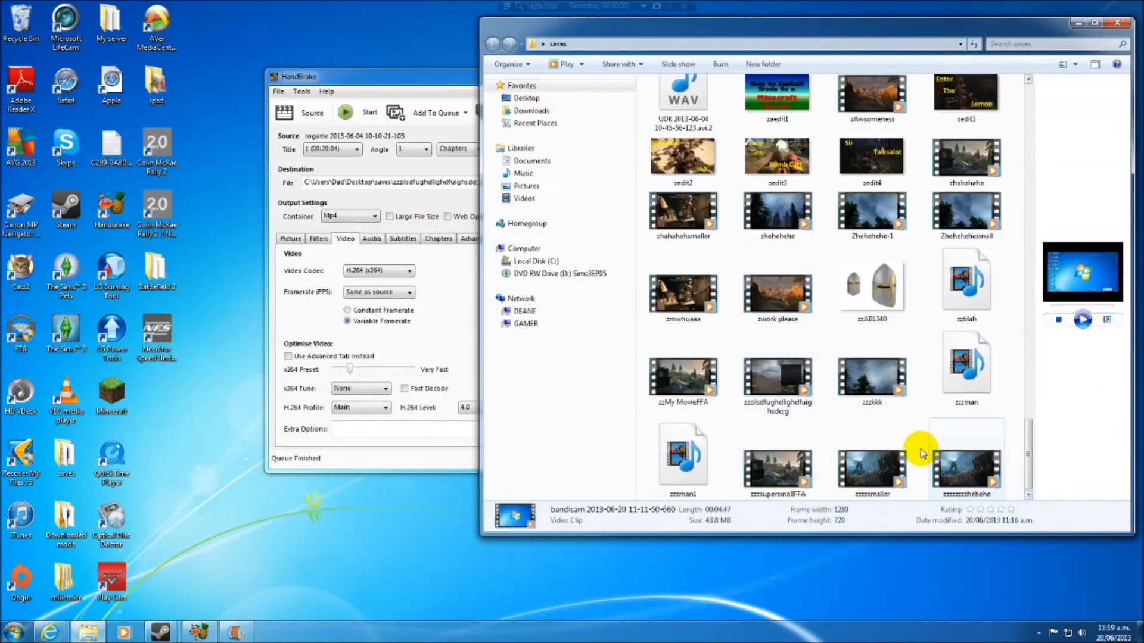
click(778, 382)
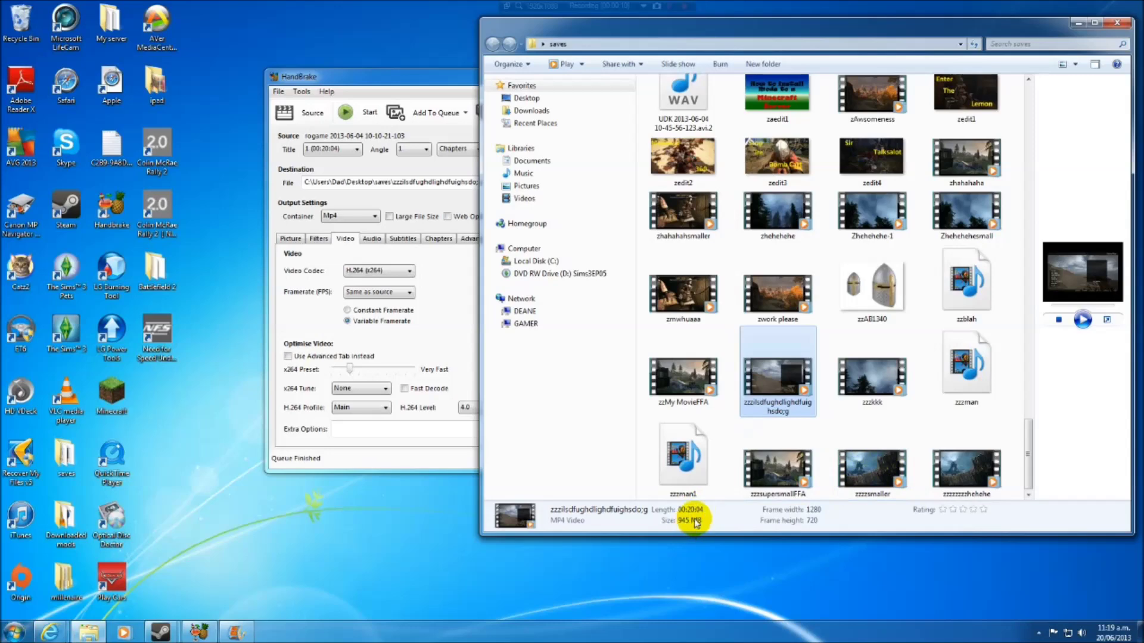
scroll(834, 340, up, 10)
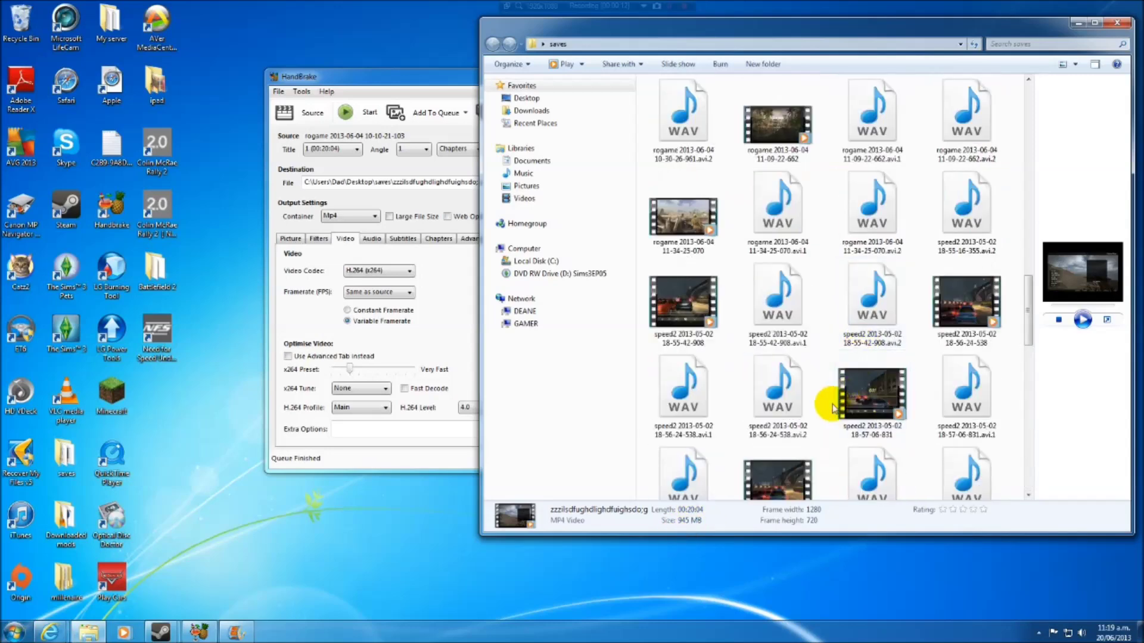
scroll(733, 313, down, 6)
scroll(769, 408, up, 6)
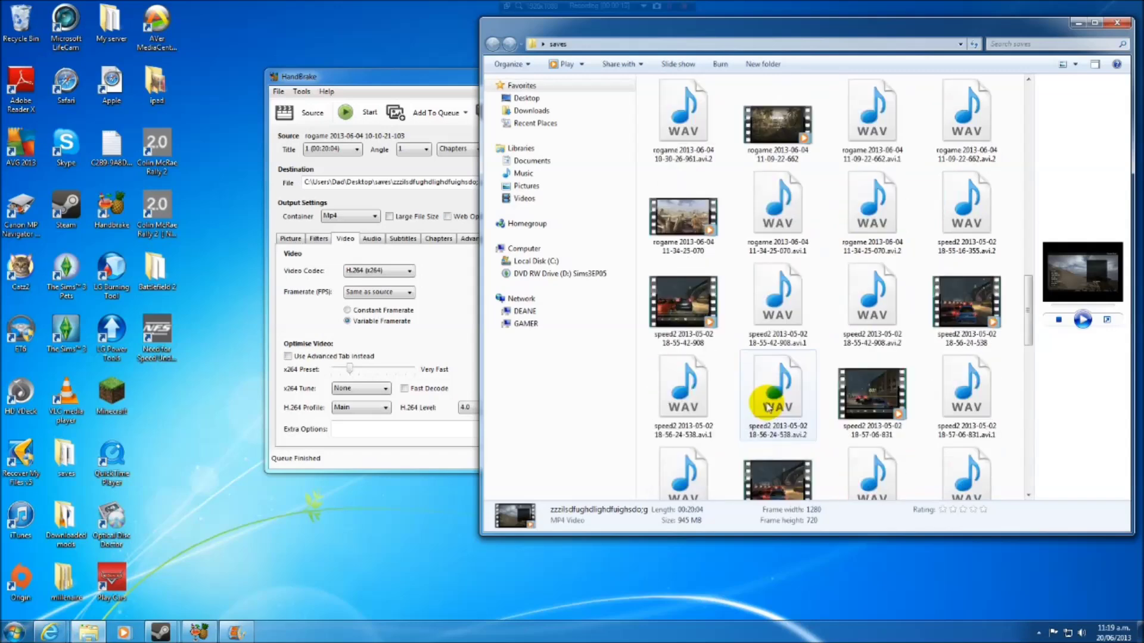
scroll(769, 406, up, 1)
click(693, 290)
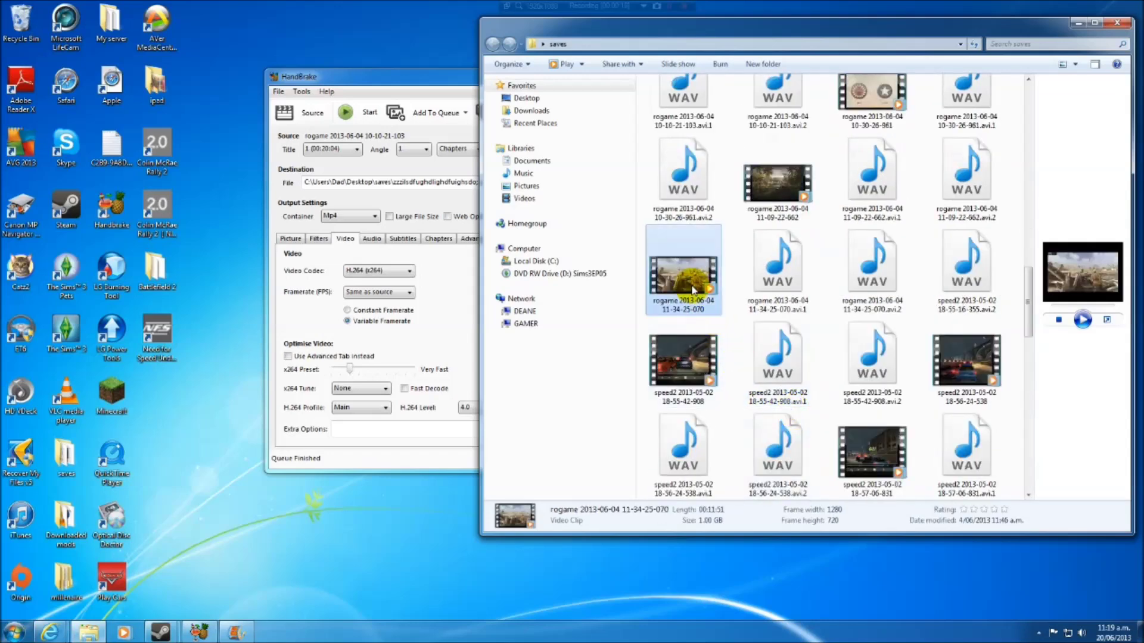
click(793, 179)
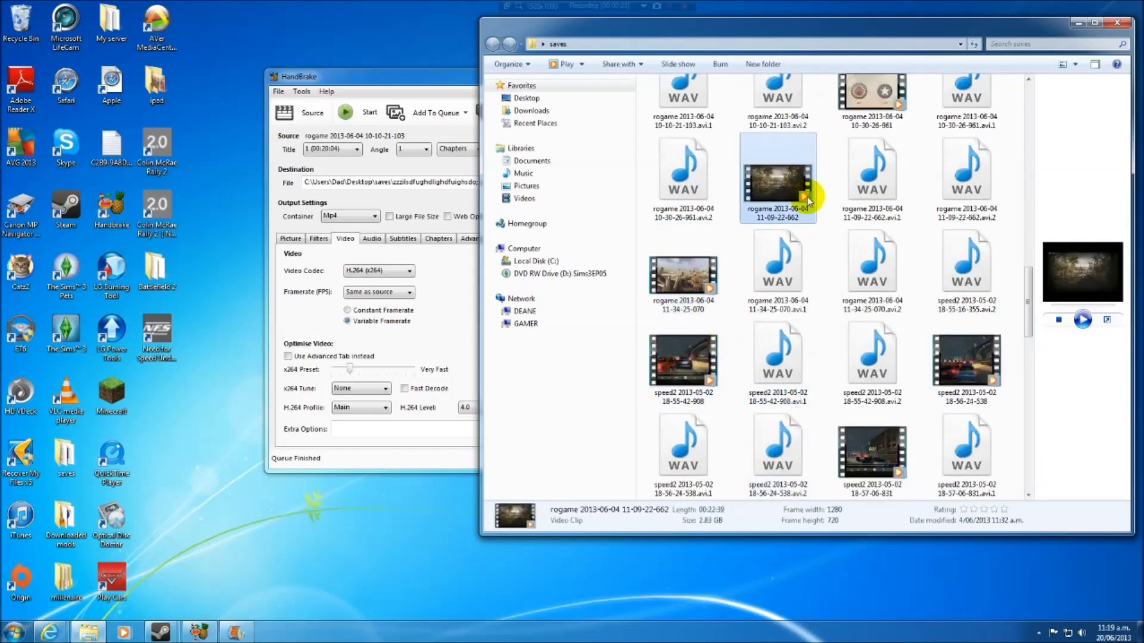
scroll(832, 249, up, 3)
click(975, 245)
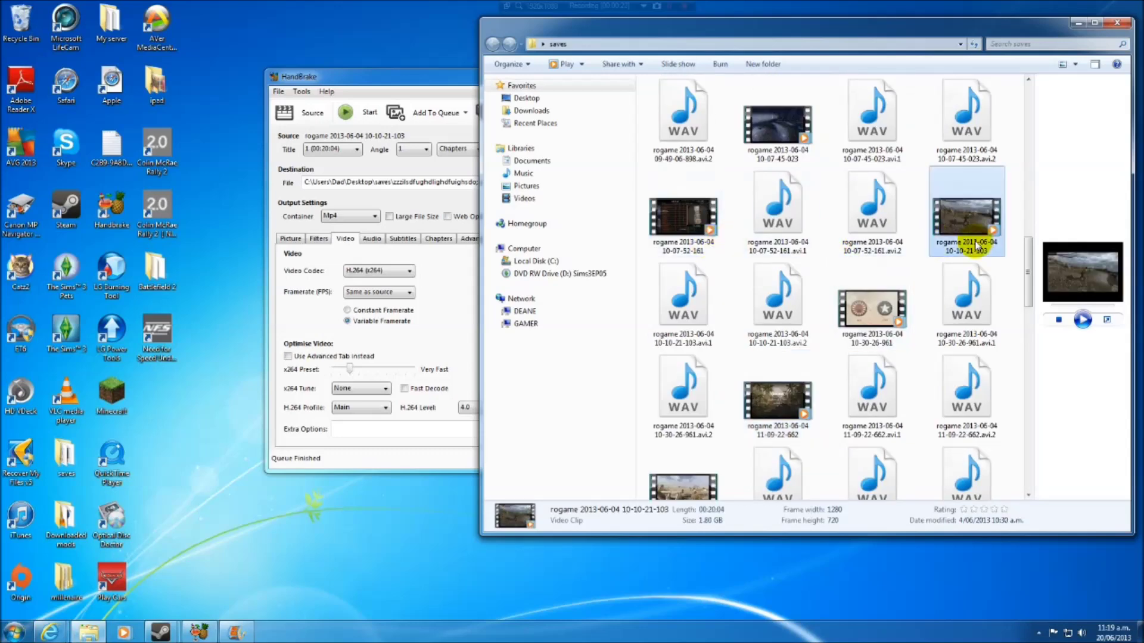
Select the encoded mp4 zzzilsdfughdlighdfuighsdo;g again to compare its length and size with the original recording
scroll(965, 247, down, 15)
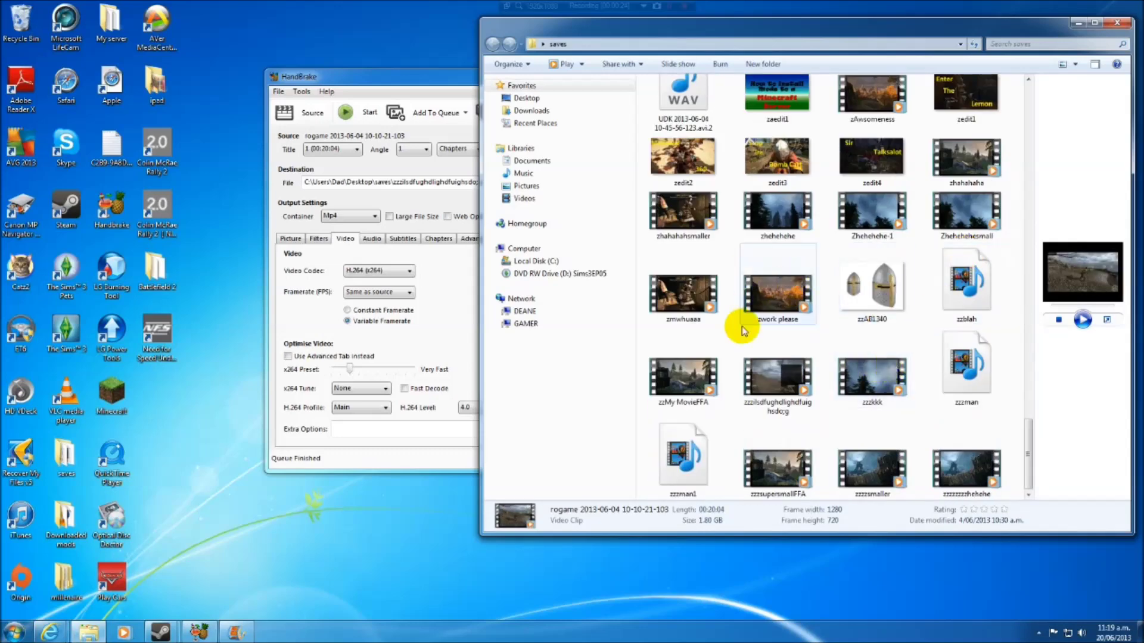
click(775, 399)
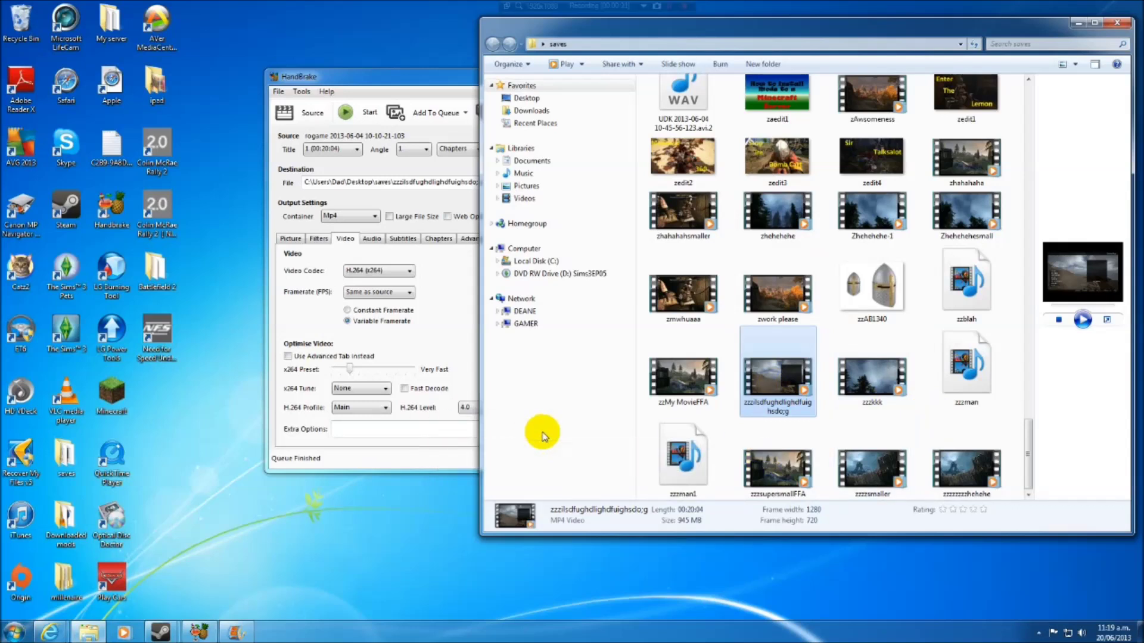
scroll(816, 319, up, 5)
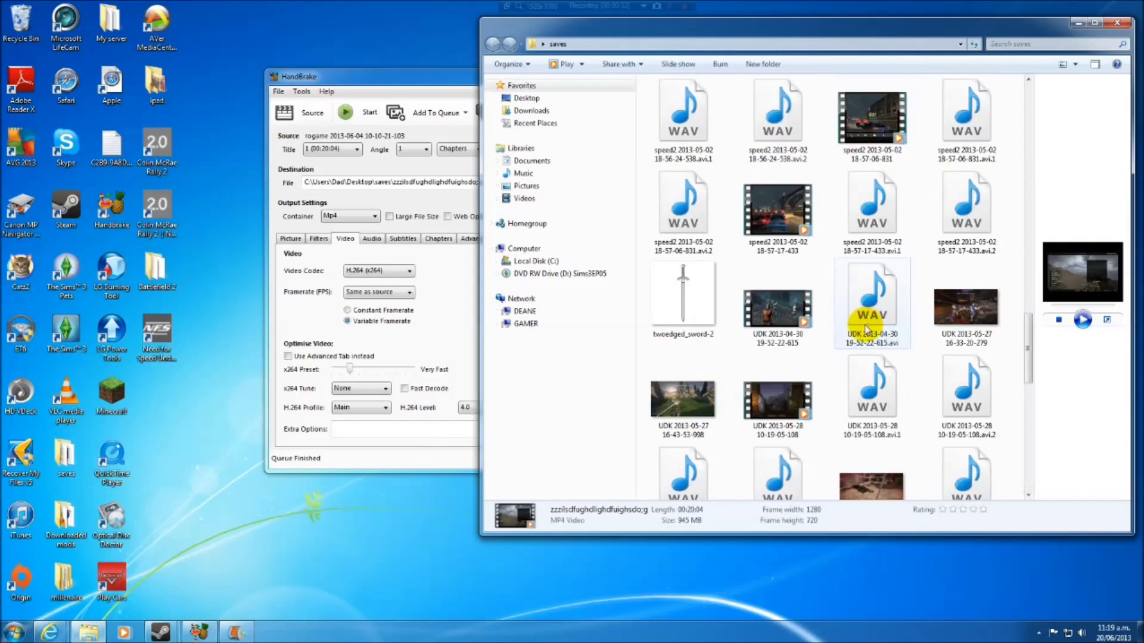
Set the x264 preset to Placebo in the HandBrake video settings
click(443, 307)
drag(350, 369, 477, 370)
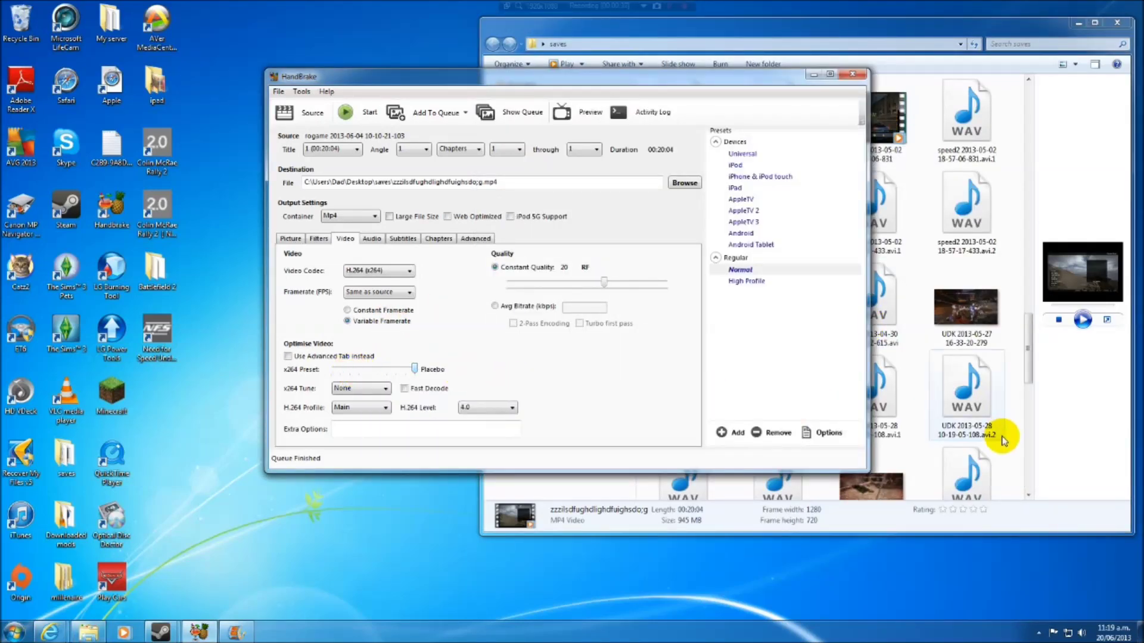
Rearrange the HandBrake and saves folder windows and bring the encoded mp4 back into view in the folder
click(1070, 417)
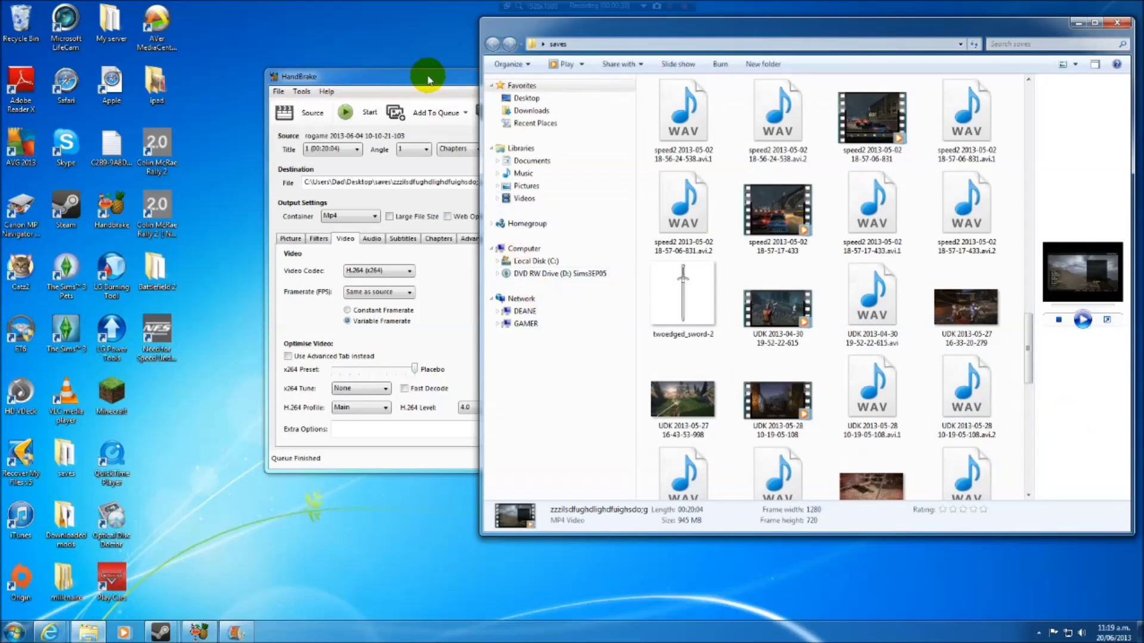
drag(428, 77, 327, 66)
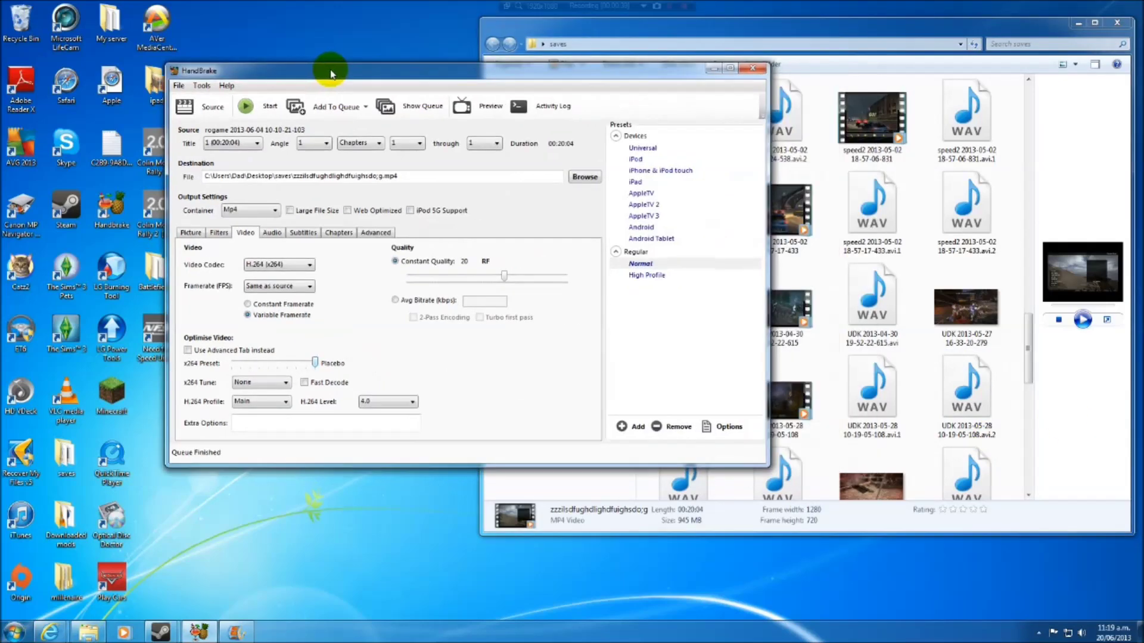
click(834, 37)
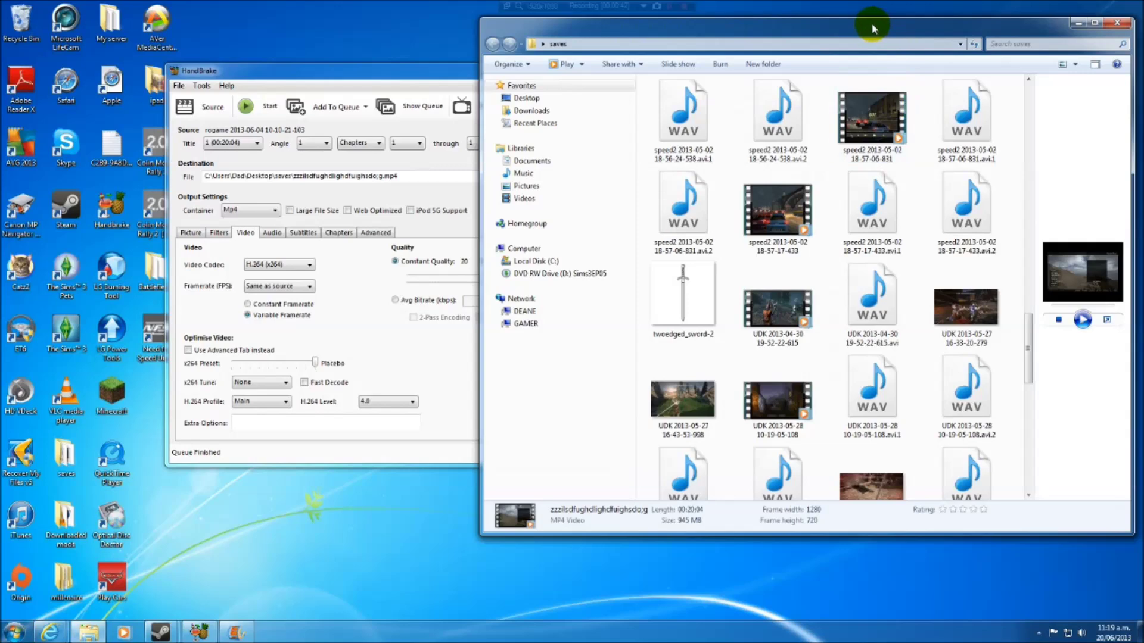
drag(873, 25, 723, 73)
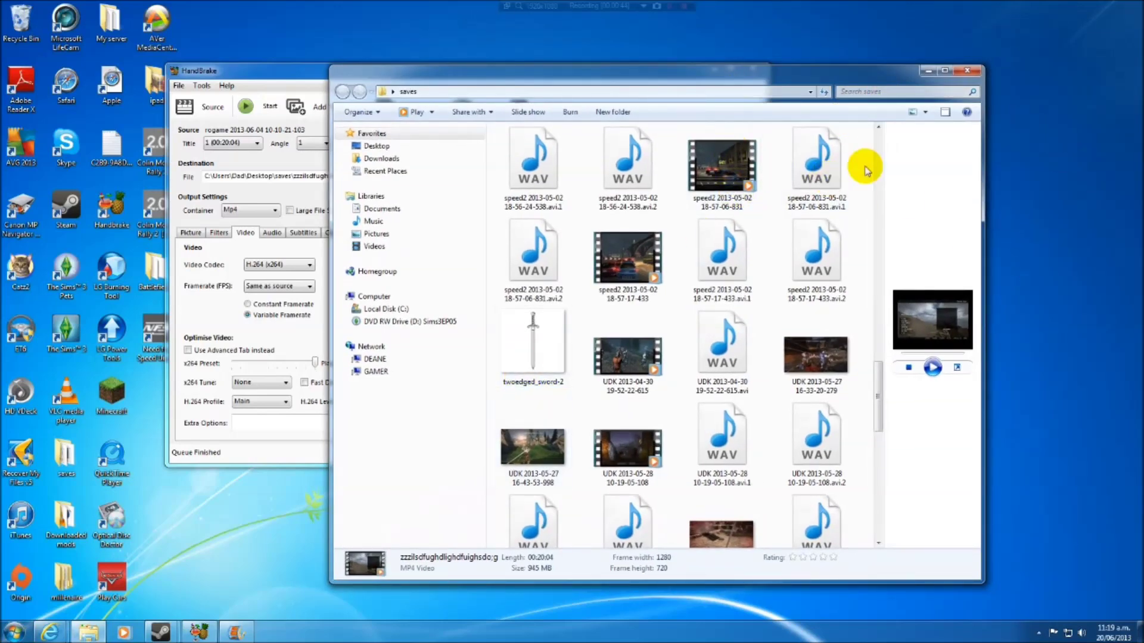
scroll(517, 434, down, 5)
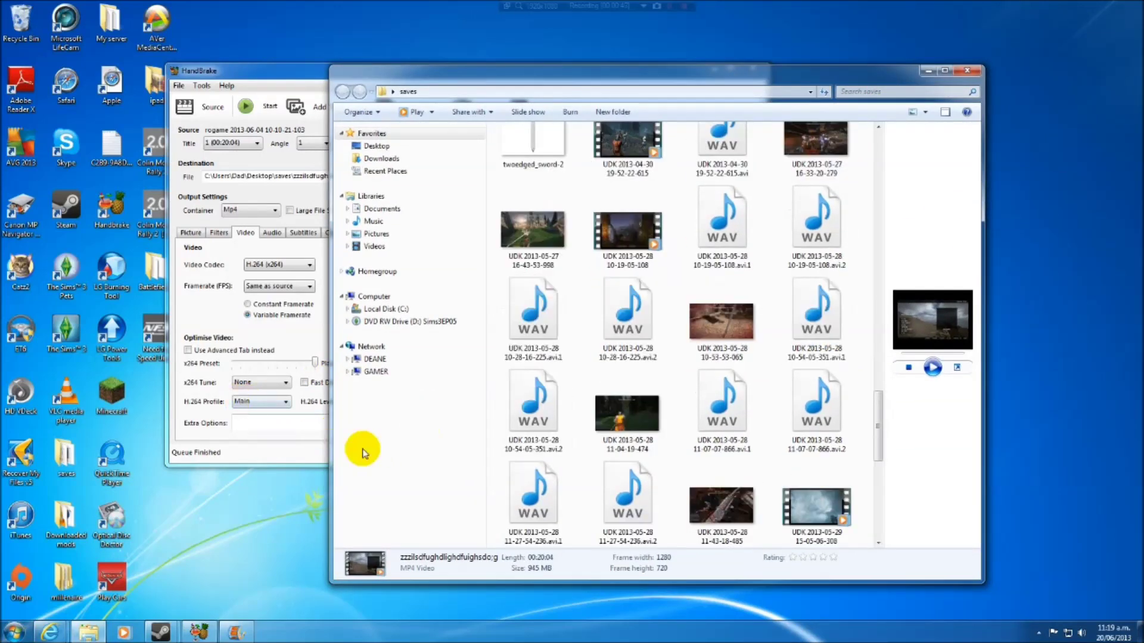
scroll(516, 466, down, 3)
scroll(894, 227, down, 1)
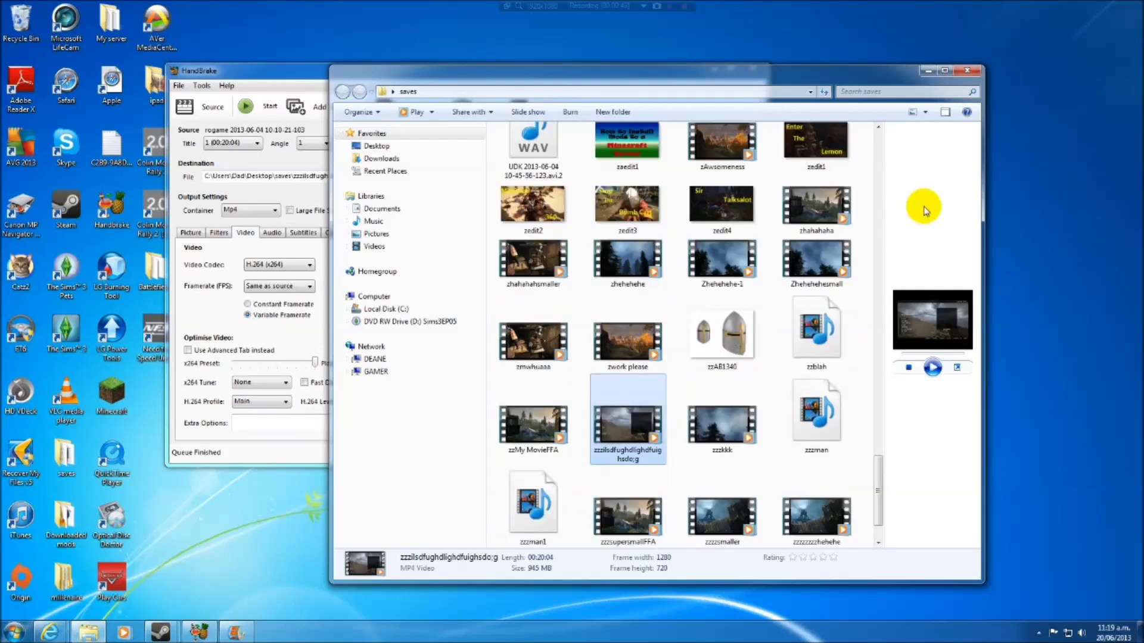